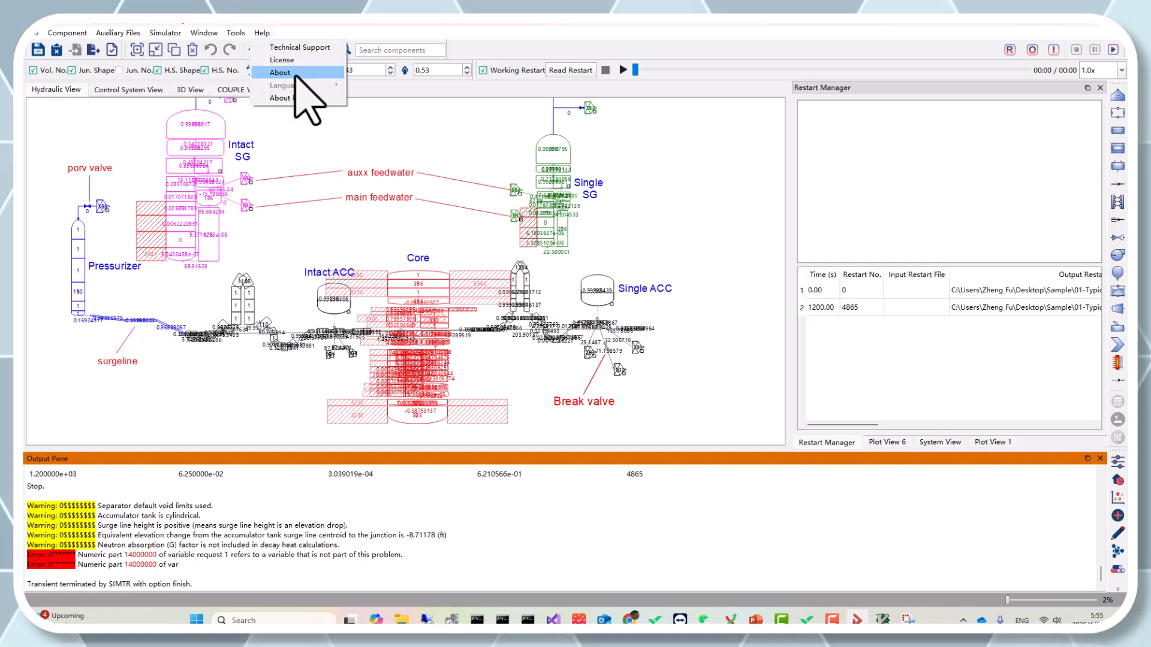
Step: Open the About information to review the list of loaded plugins, then close it
left_click(297, 98)
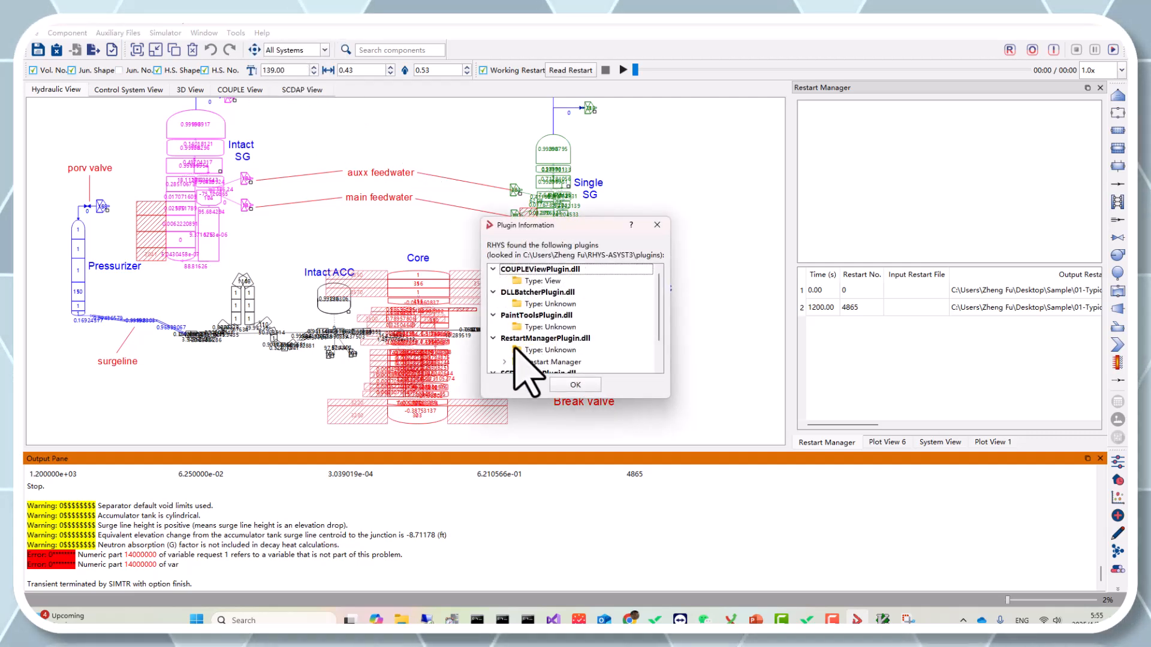
scroll(527, 362, "down", 1)
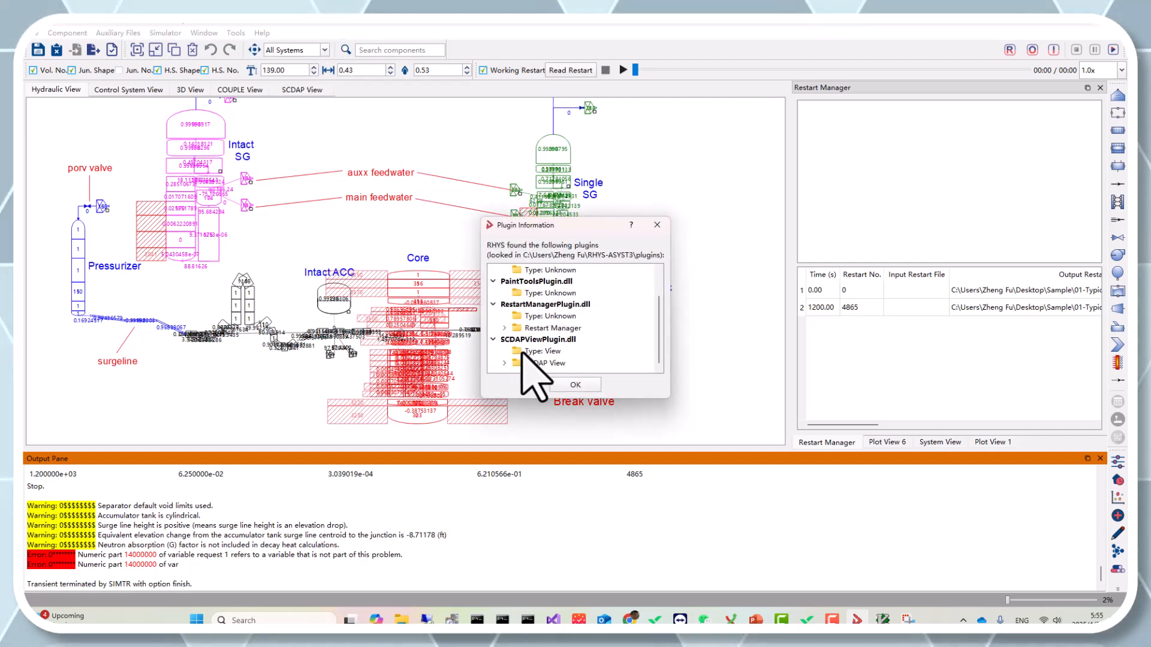
left_click(657, 225)
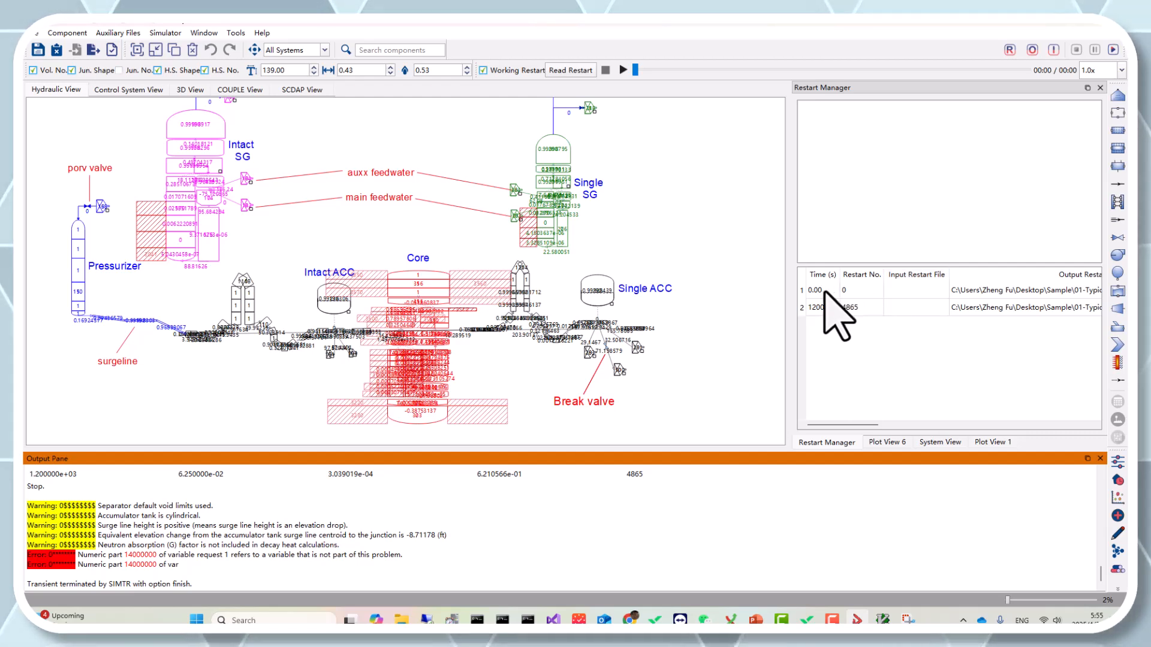
Step: Widen the Restart Manager panel and detach the restart playback toolbar onto the hydraulic view
left_click_drag(790, 331, 722, 334)
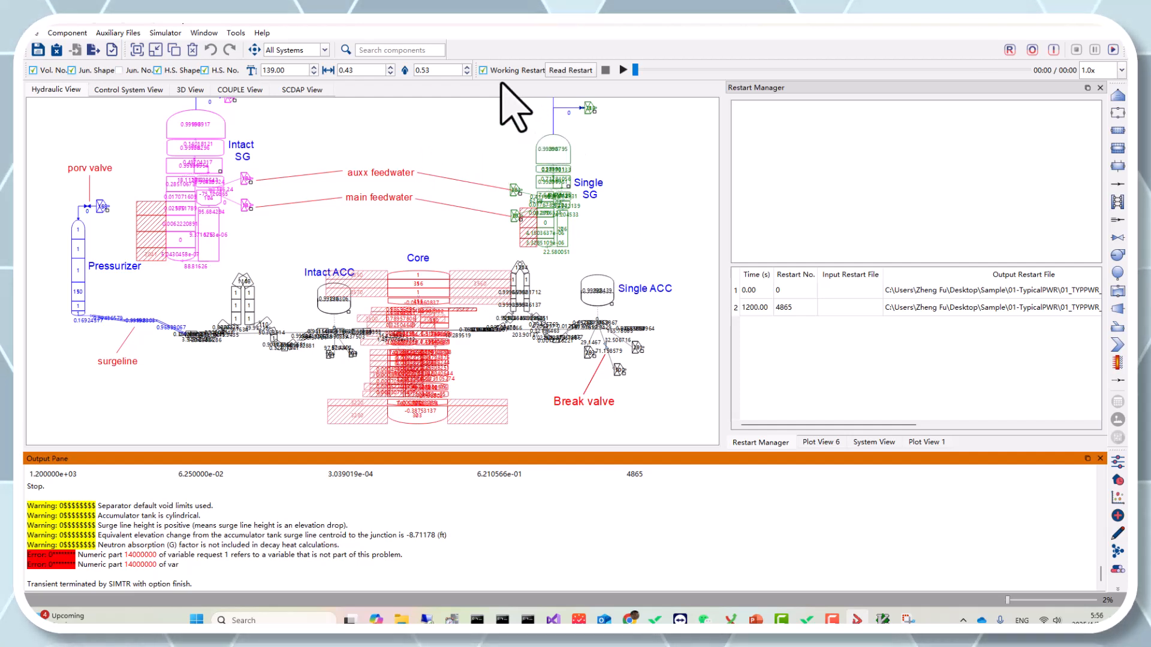
left_click_drag(485, 70, 331, 130)
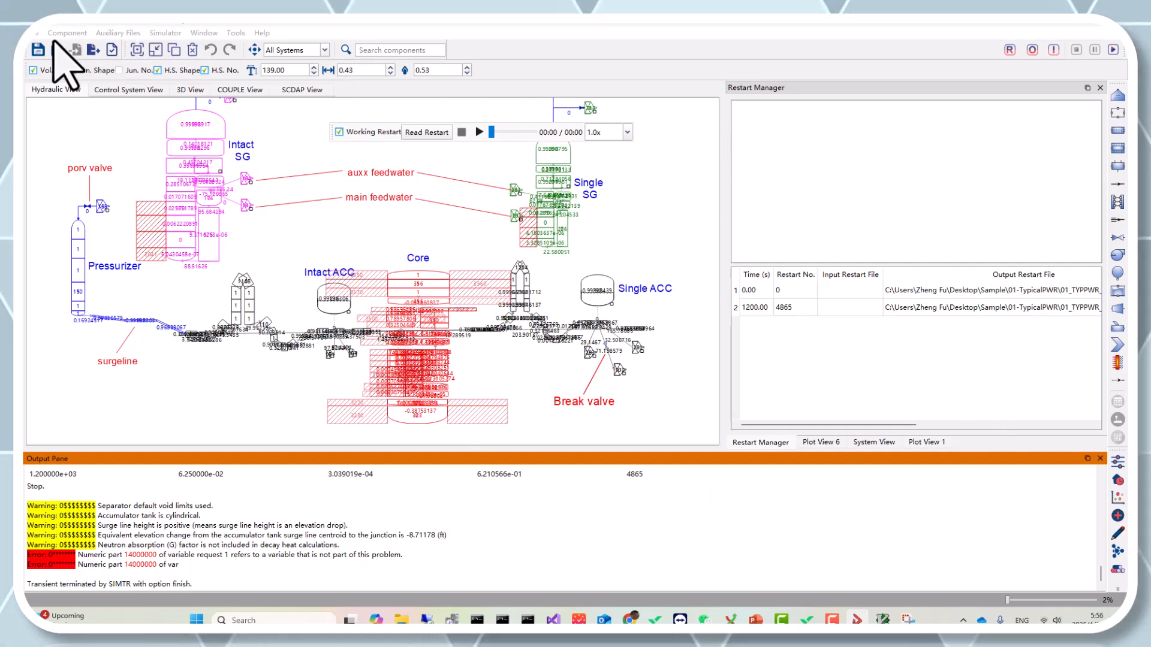
Step: Read the restart file into the simulator with Read Restart
left_click(37, 33)
mouse_move(144, 190)
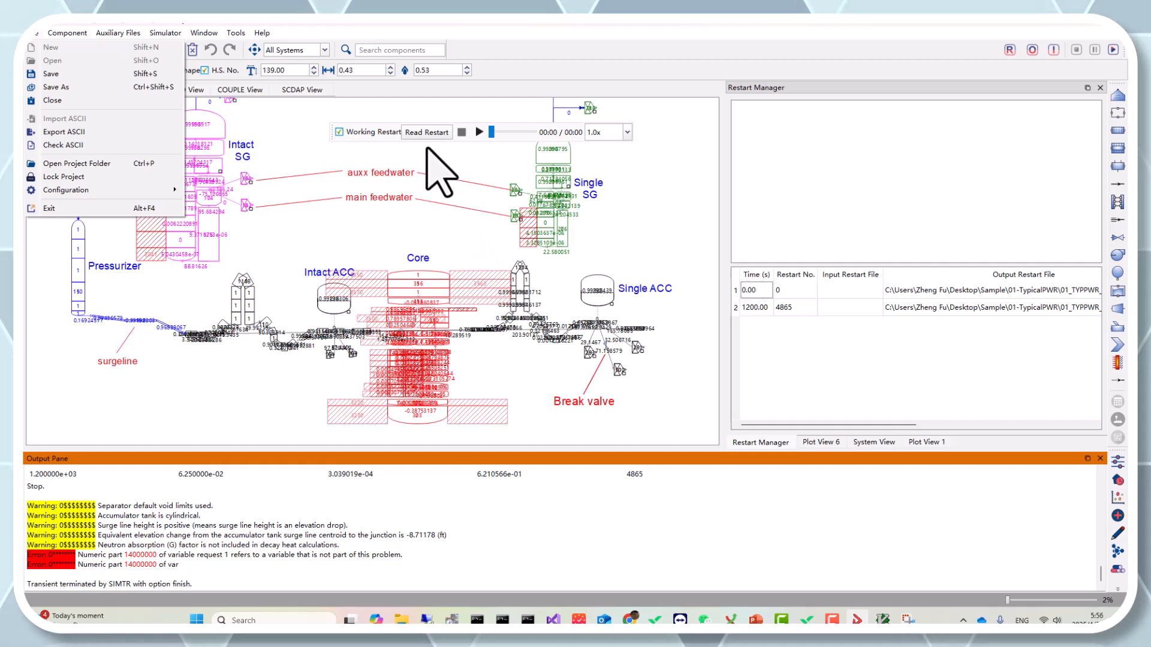
left_click(333, 128)
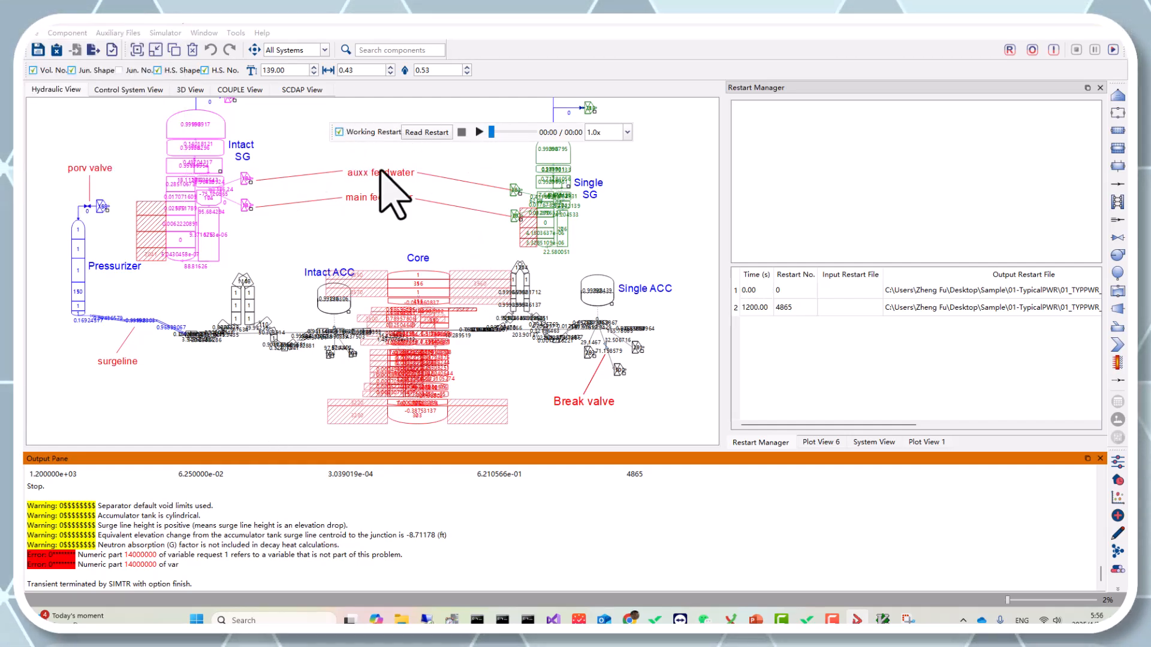
left_click(424, 135)
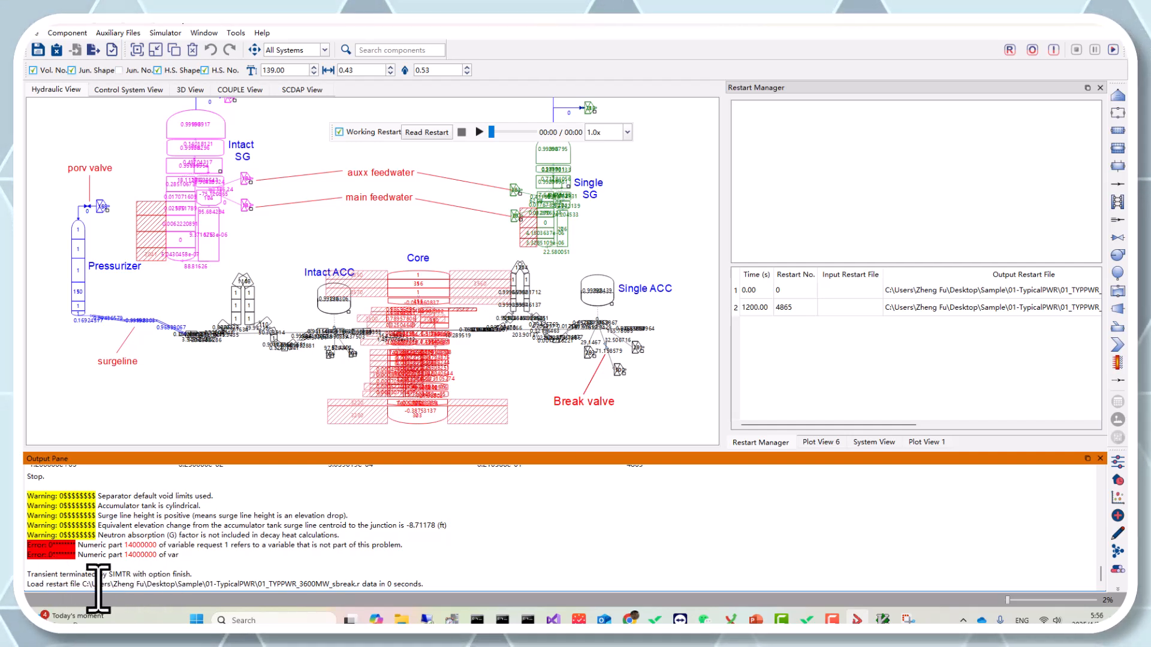
Step: Examine the loaded restart file path in the output pane and the output file column of the restart list
left_click_drag(46, 583, 216, 584)
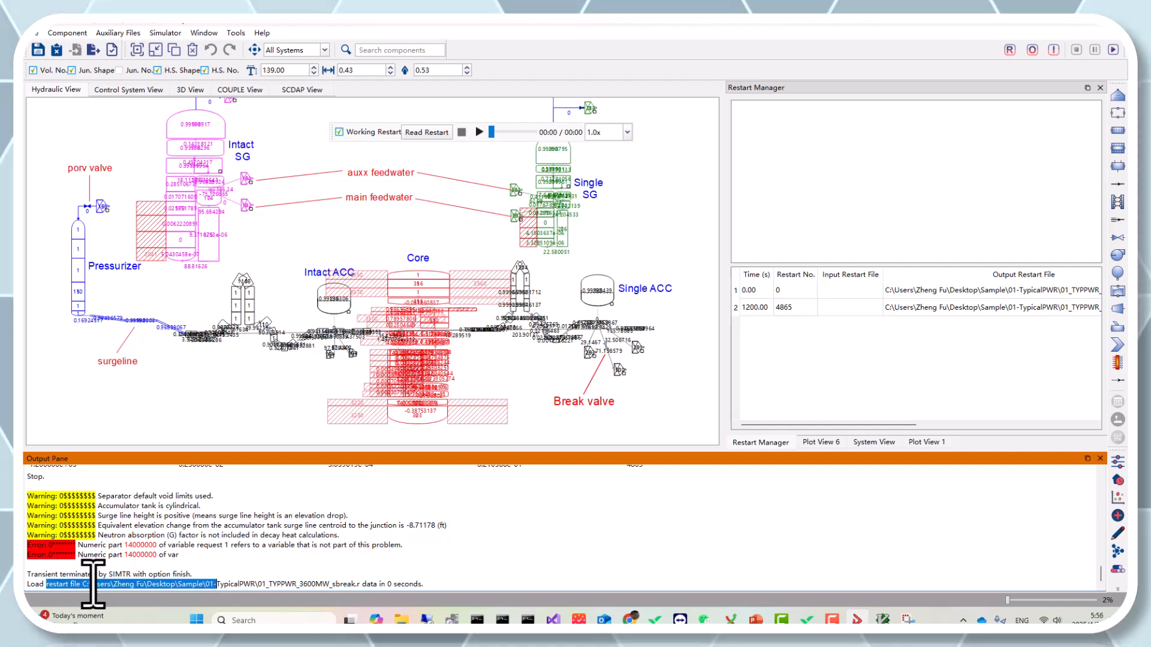
left_click(354, 586)
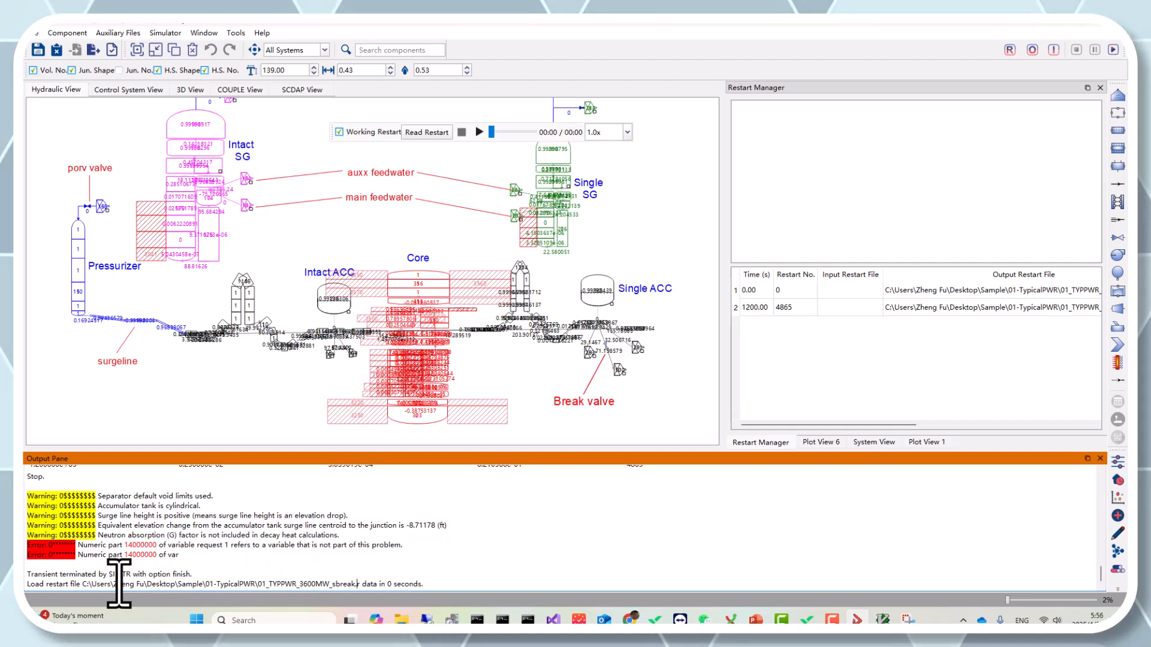
left_click_drag(90, 585, 362, 584)
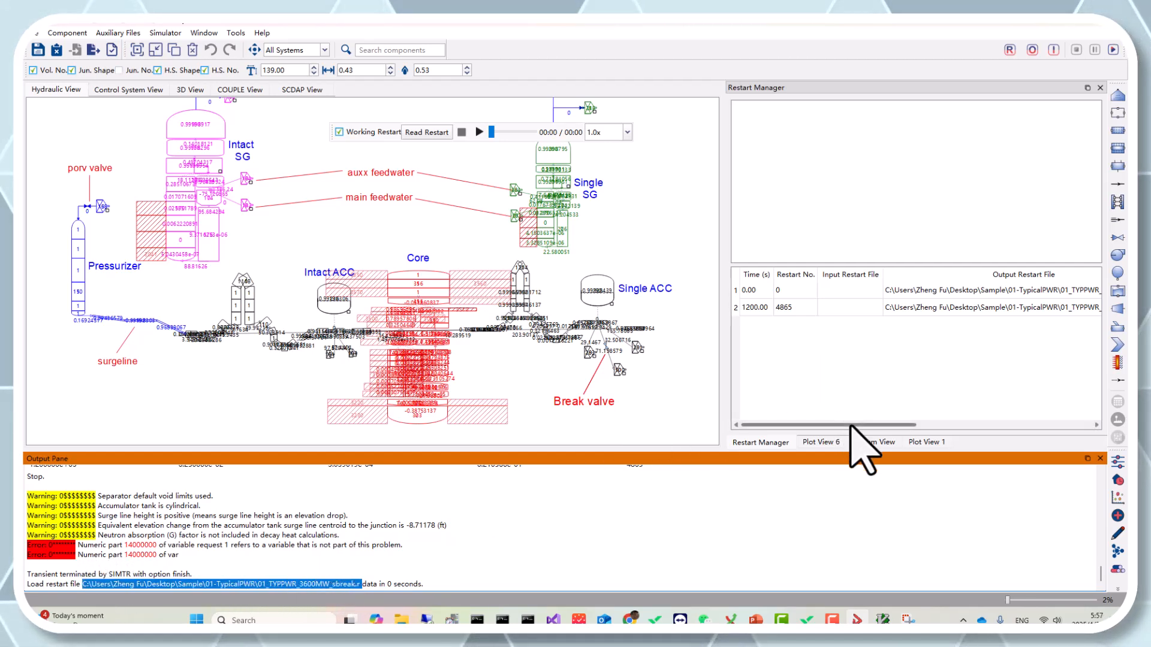
left_click_drag(839, 424, 899, 427)
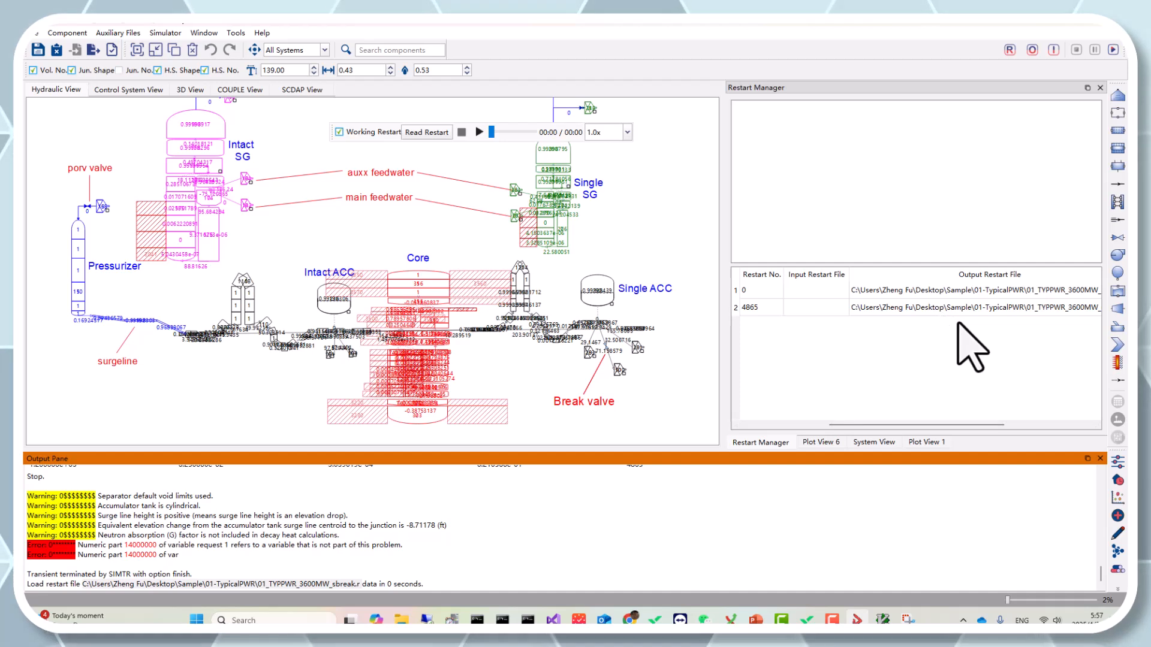
left_click(1054, 424)
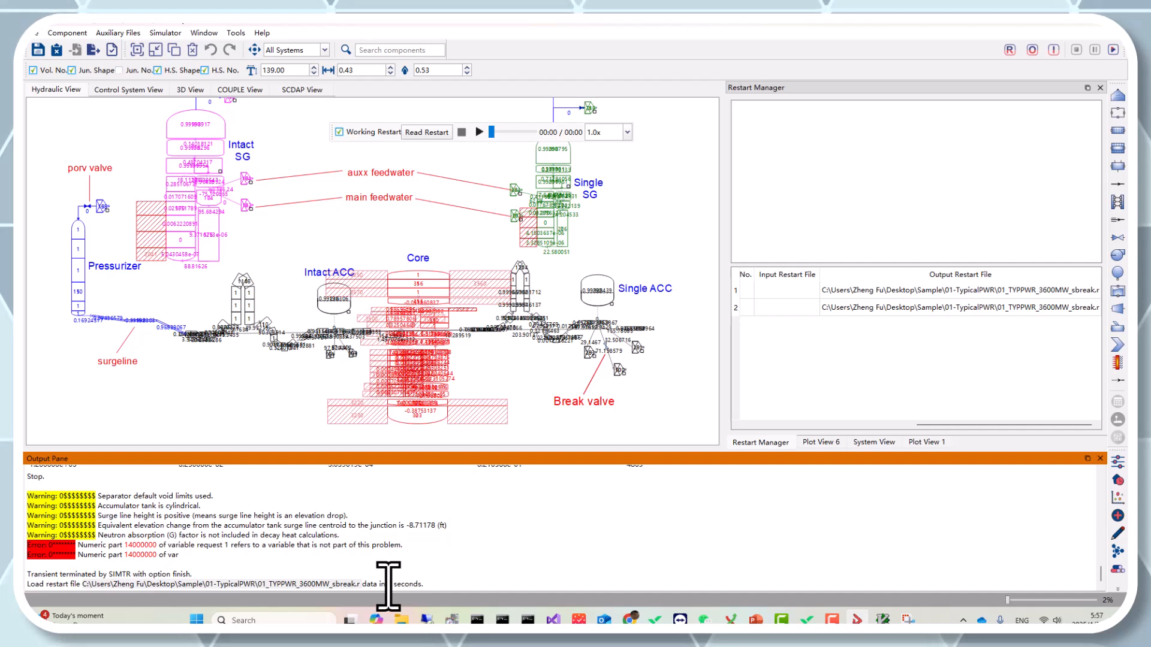
left_click_drag(369, 585, 447, 584)
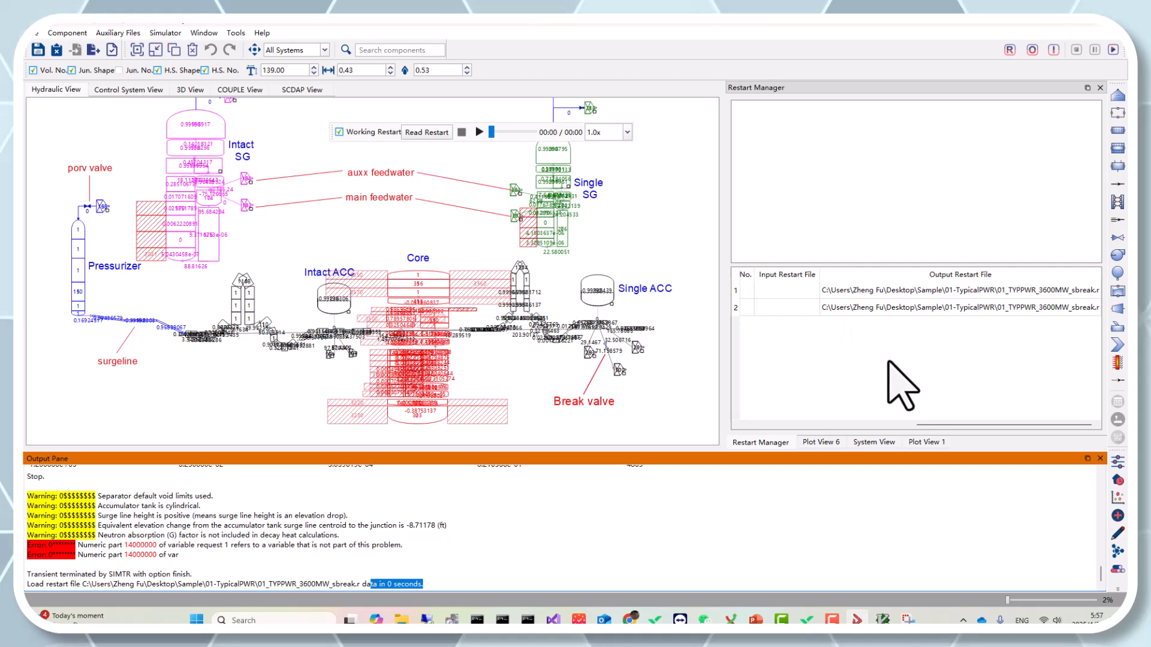
Step: Open the System View's restart data tree and scroll through its list of variables
left_click(869, 443)
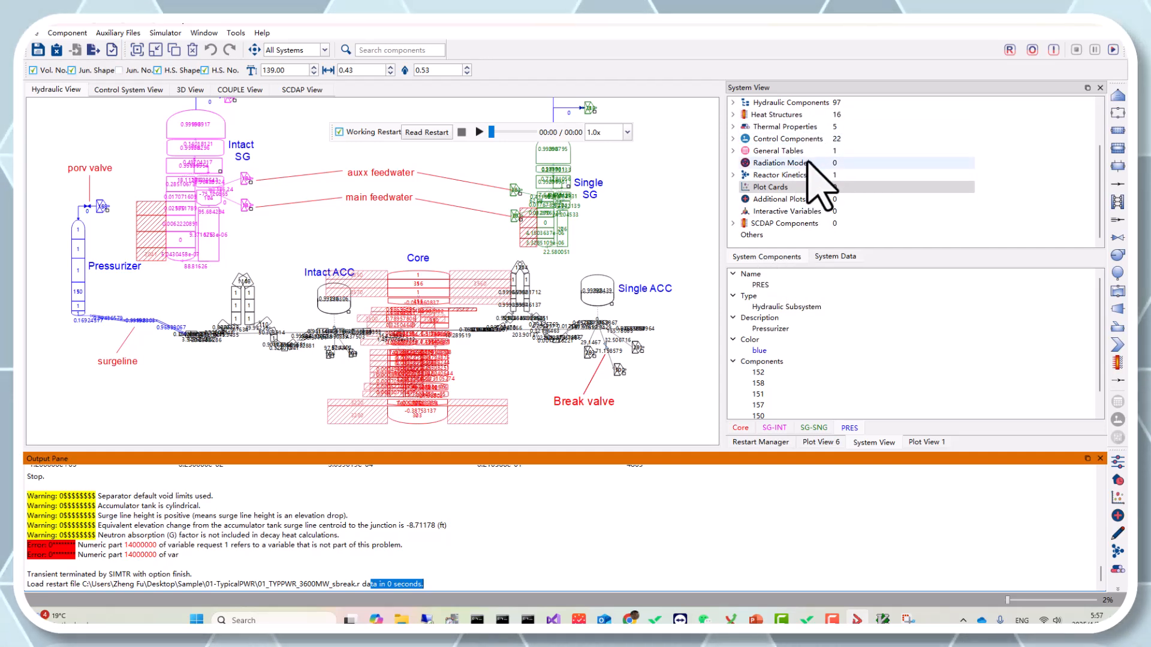
left_click(828, 262)
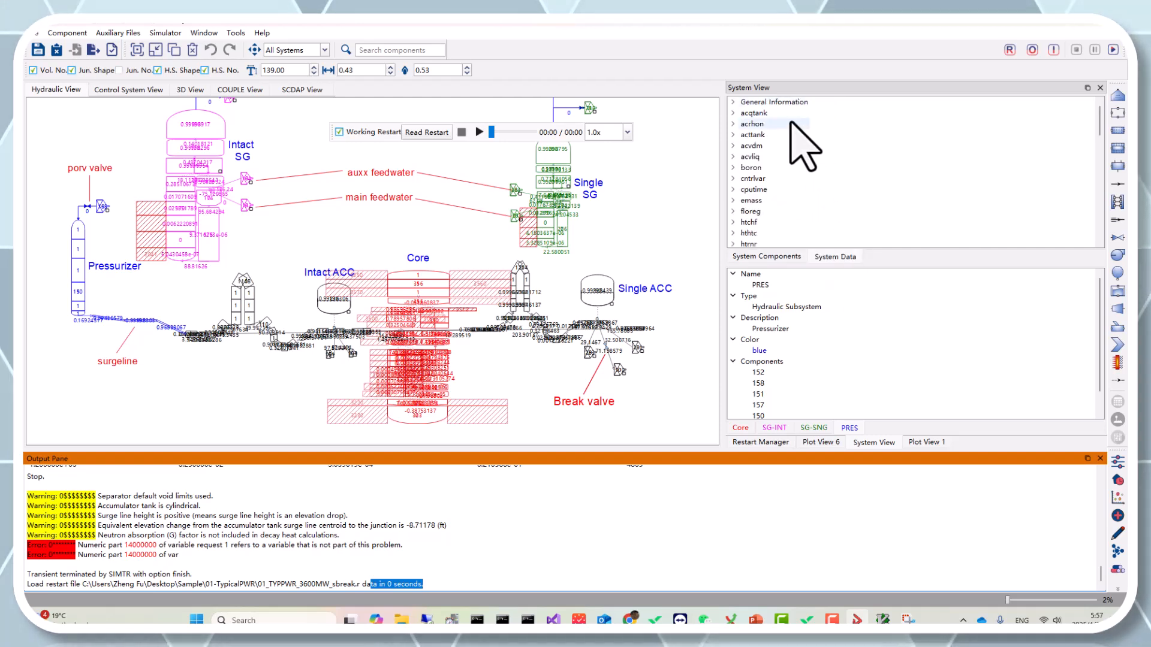
scroll(806, 198, "down", 15)
scroll(798, 207, "up", 3)
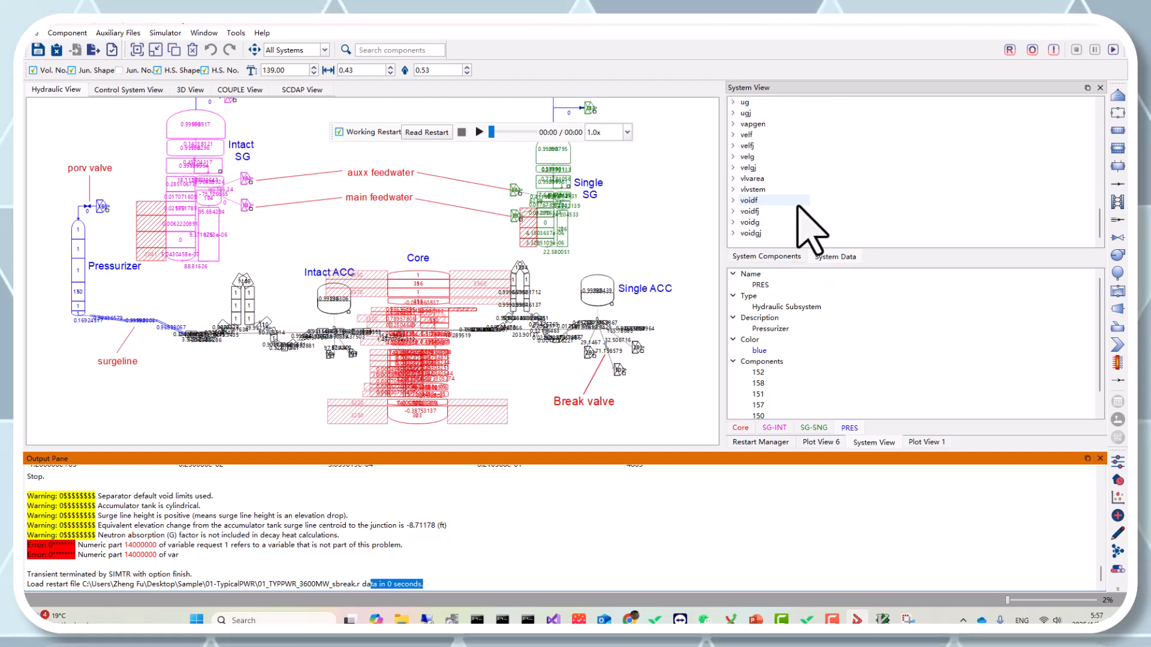
scroll(798, 207, "up", 10)
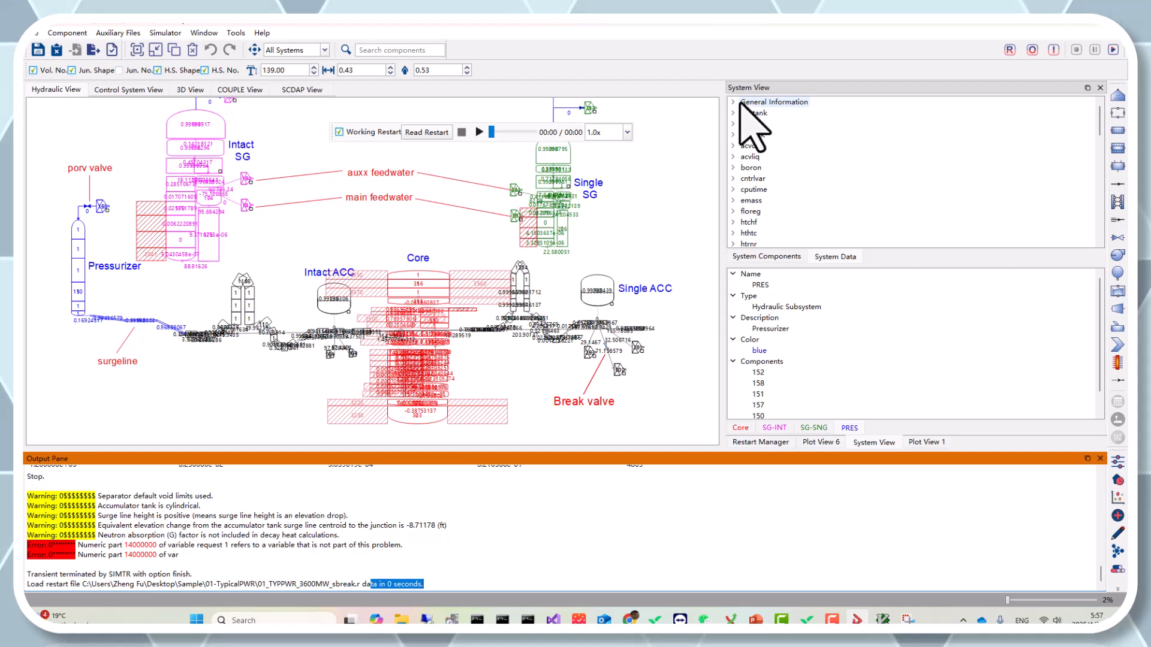
Step: Expand General Information and its restart file name, path, version, date and data point number entries
left_click(733, 102)
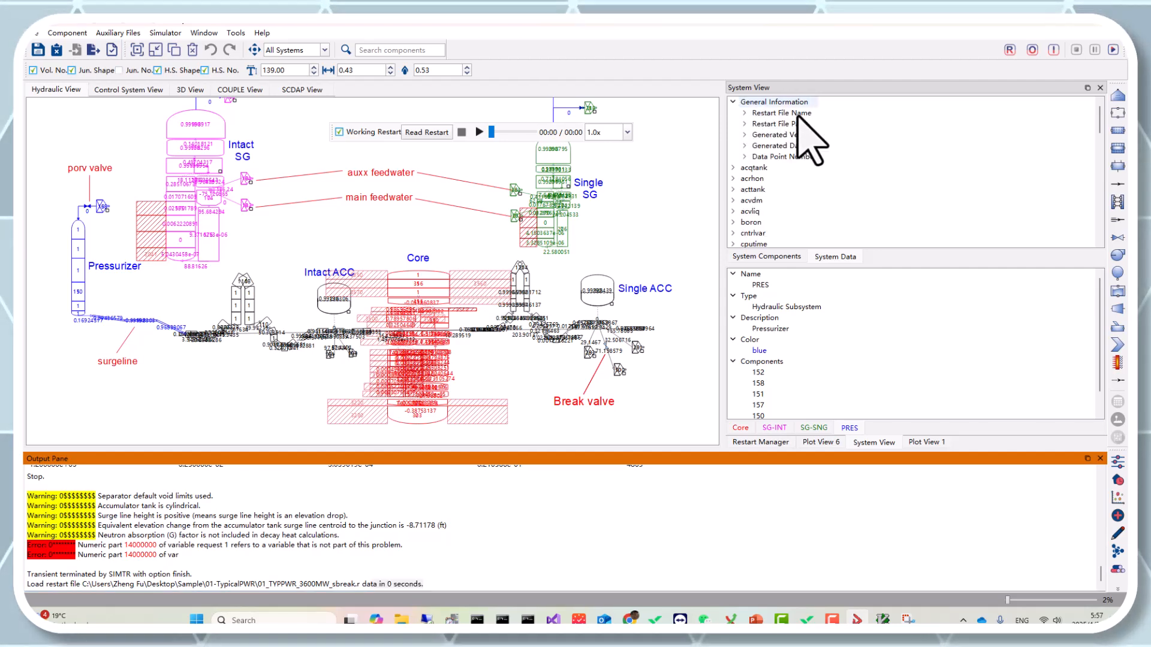
left_click(745, 113)
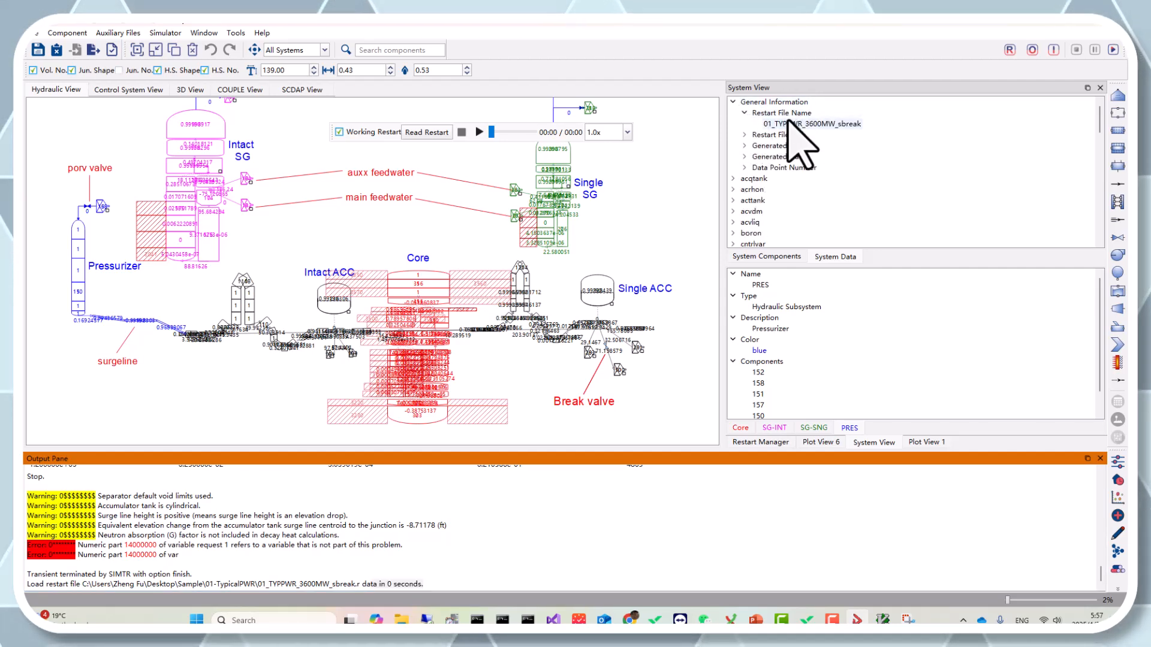
left_click(744, 135)
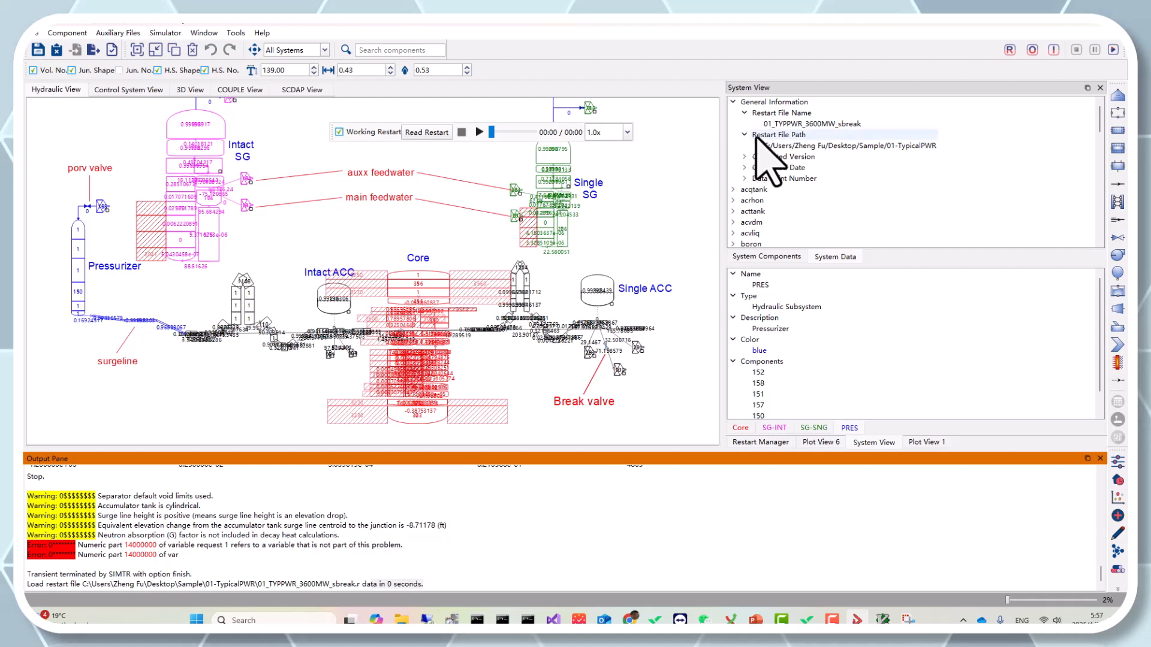
left_click(745, 156)
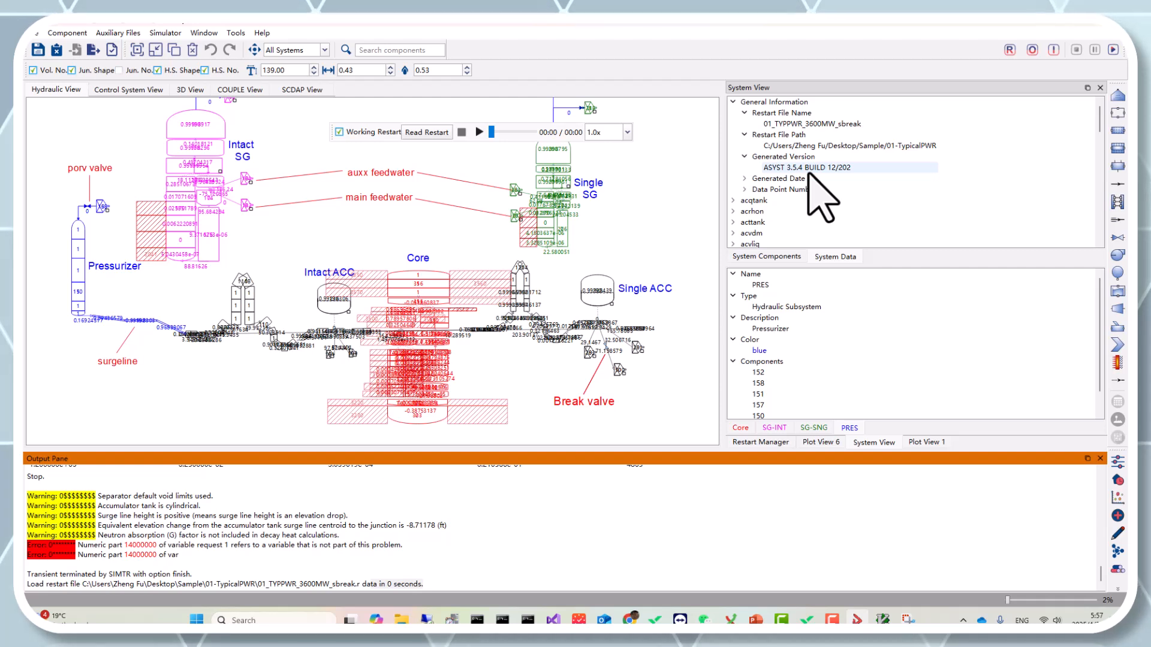
left_click(744, 179)
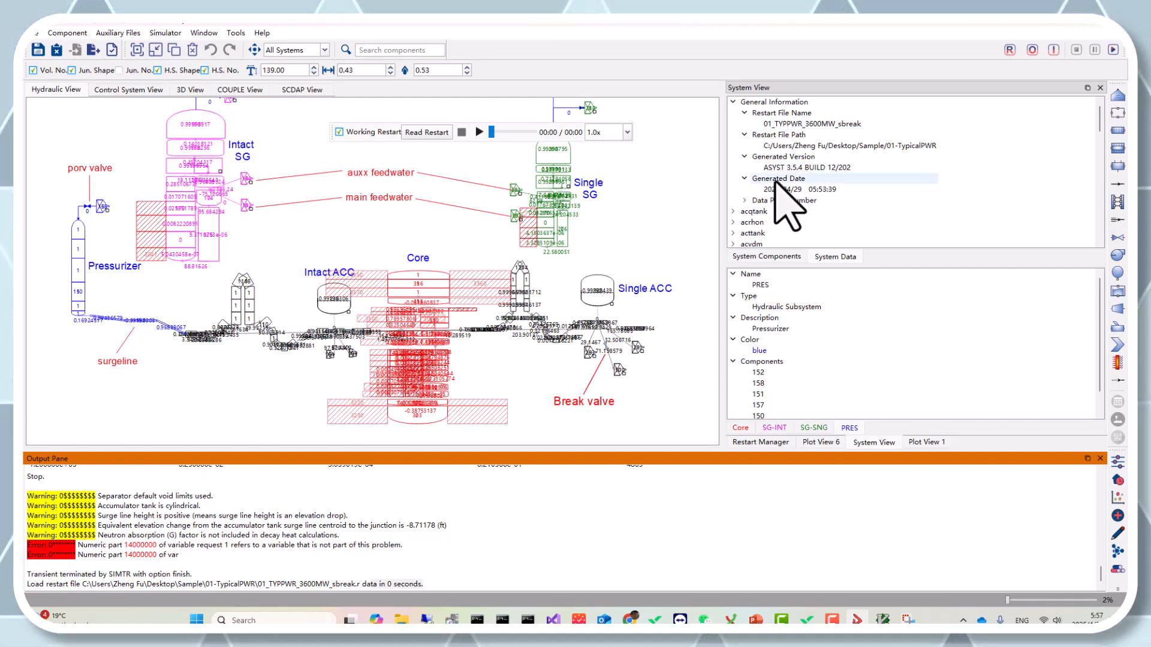
left_click(744, 200)
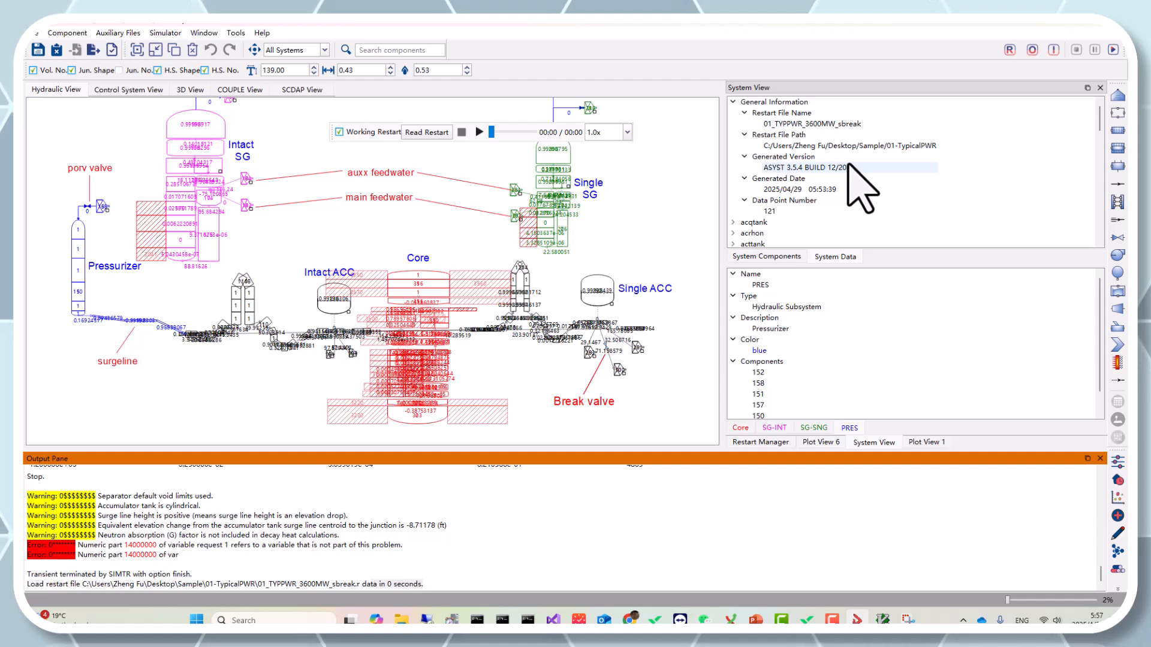
scroll(849, 164, "down", 2)
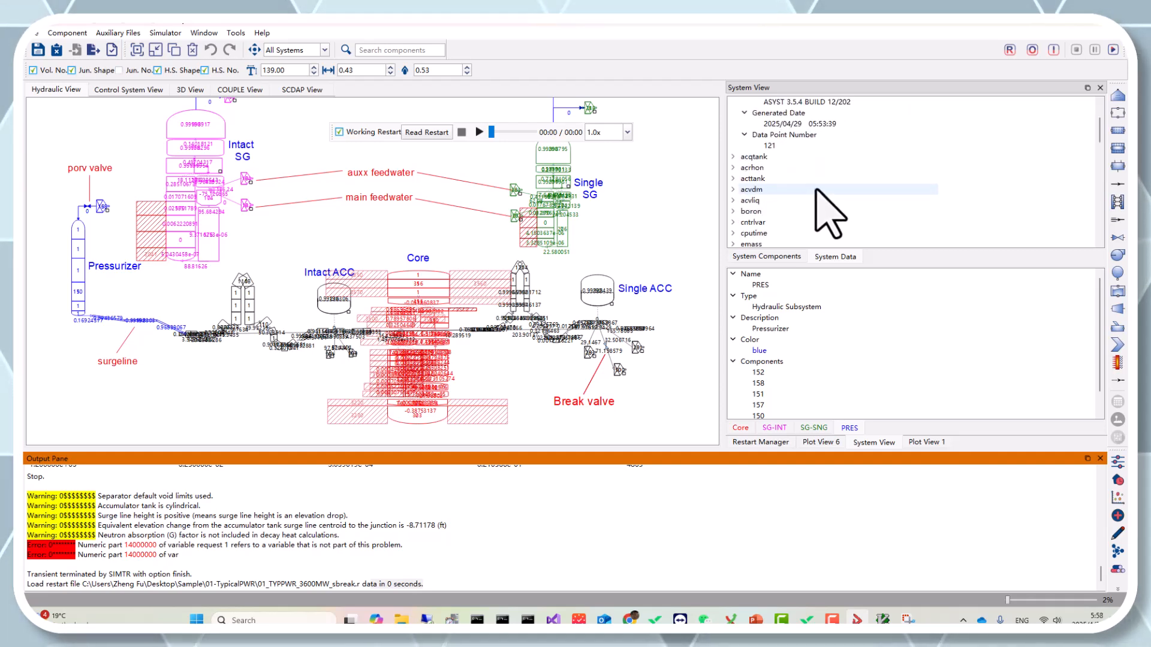
scroll(809, 150, "up", 2)
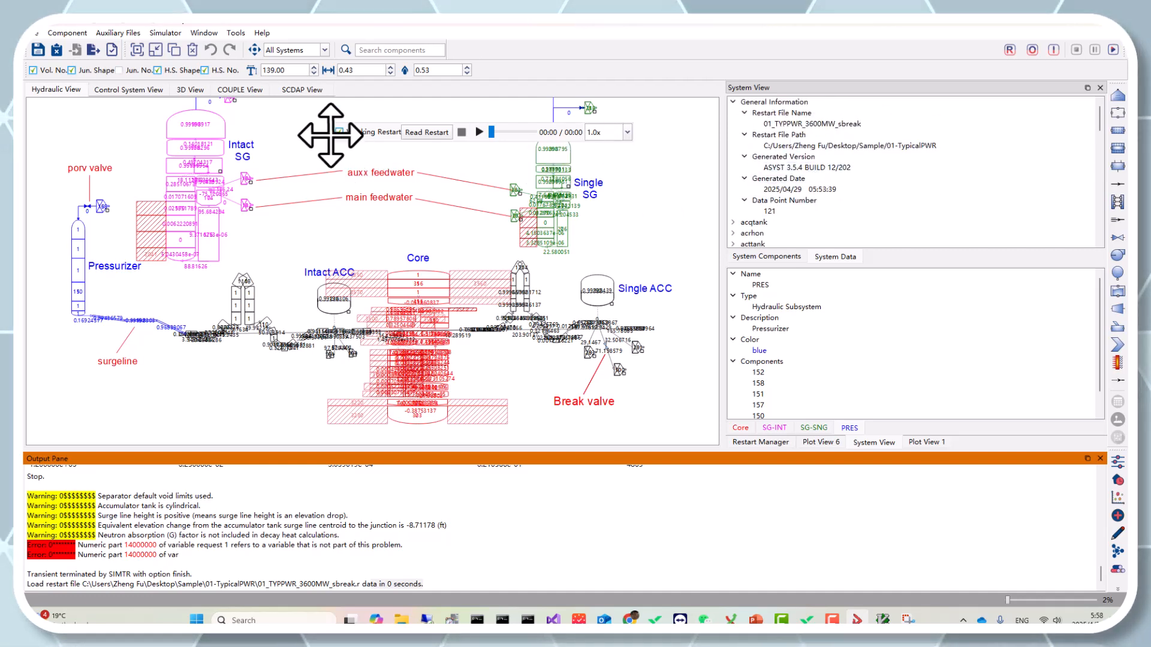
Step: Dock the restart playback toolbar back into the main toolbar and pause the running playback
left_click_drag(330, 134, 555, 81)
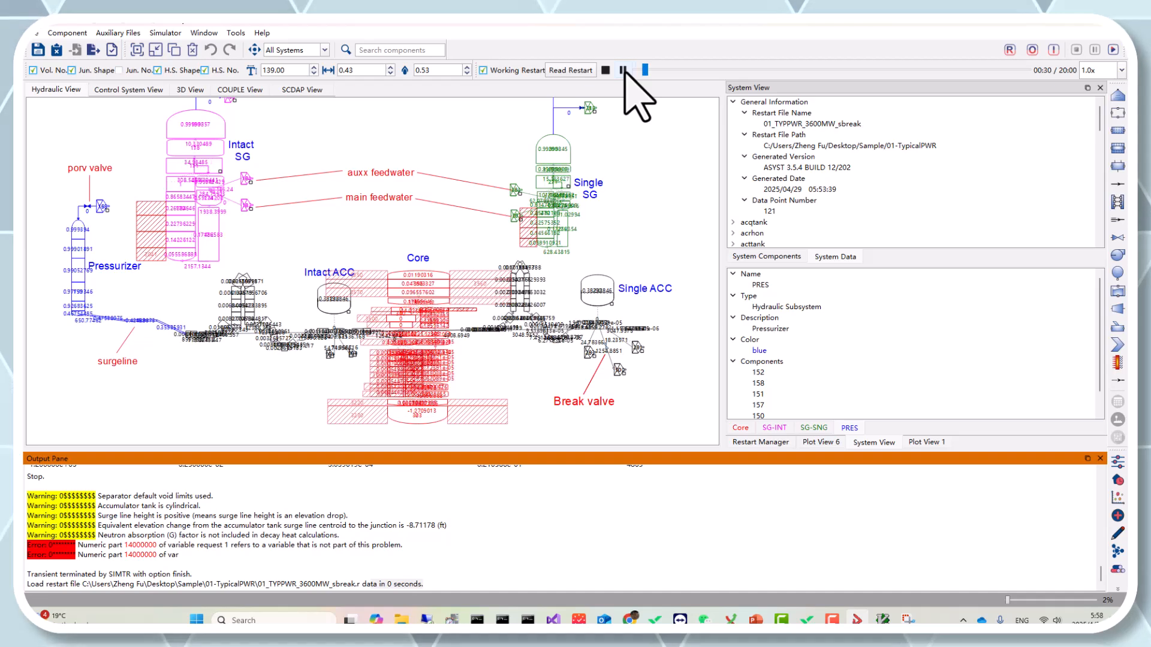
left_click(623, 70)
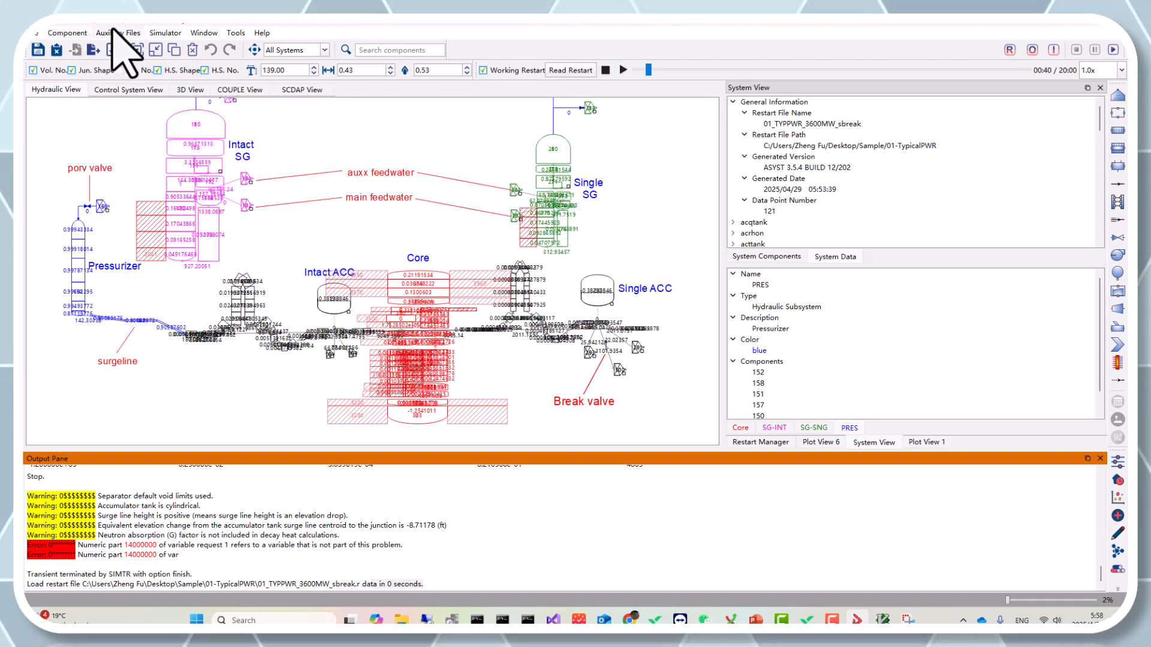
left_click(168, 32)
left_click(194, 94)
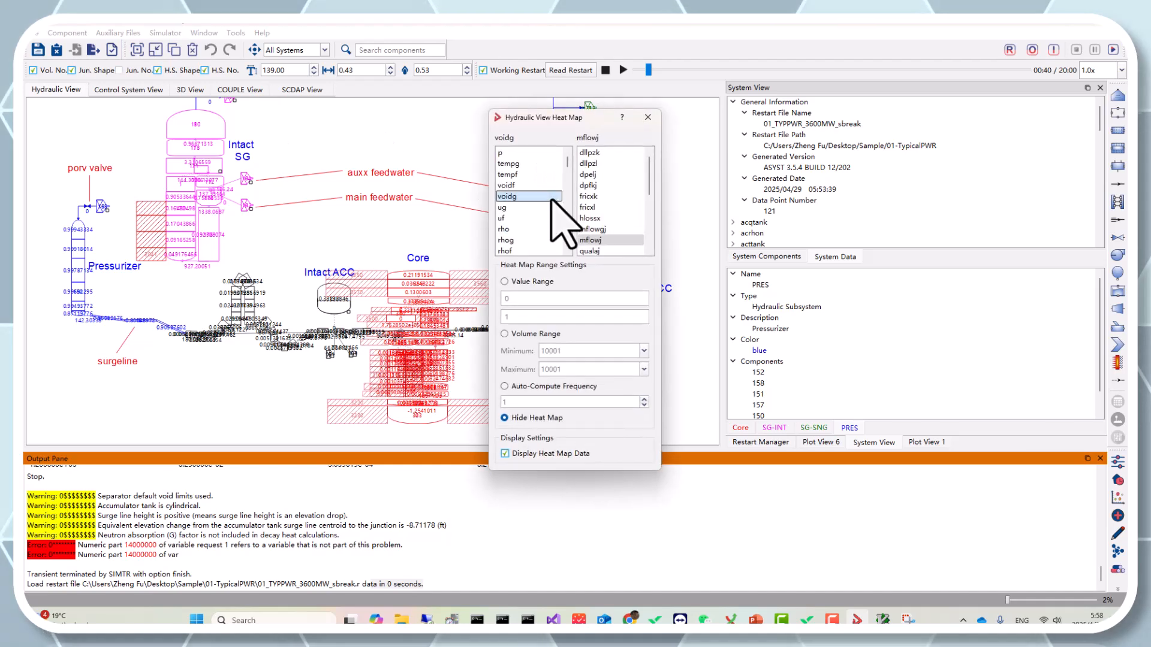
left_click(648, 117)
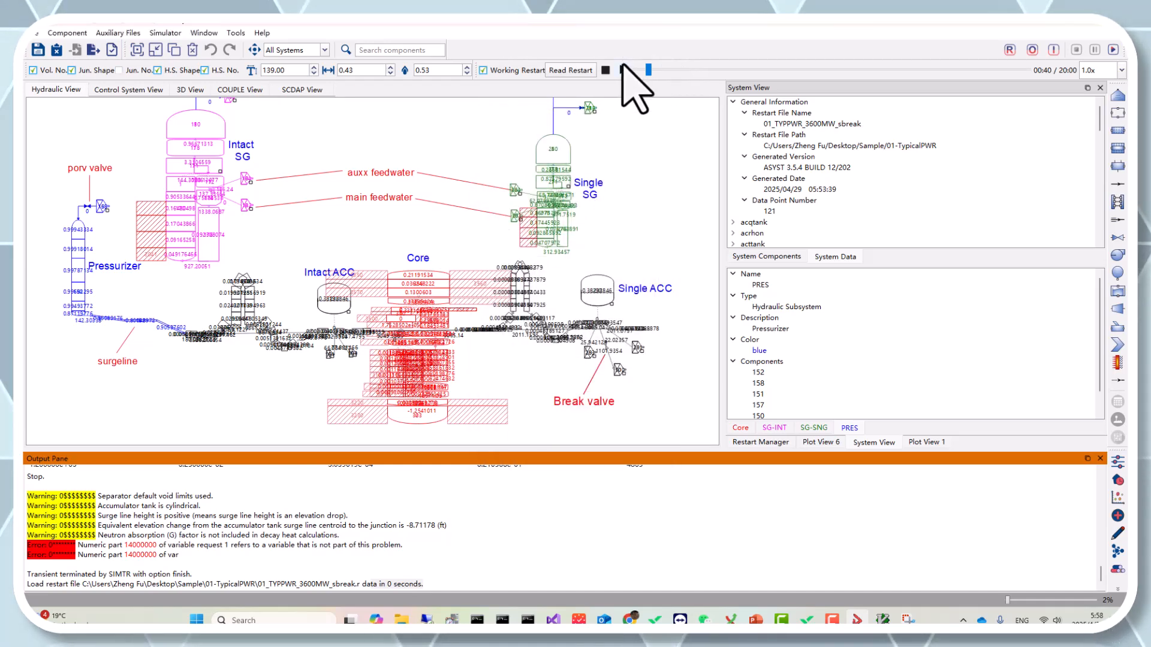
Step: Resume the restart playback and pause it again at about 01:00
left_click(624, 70)
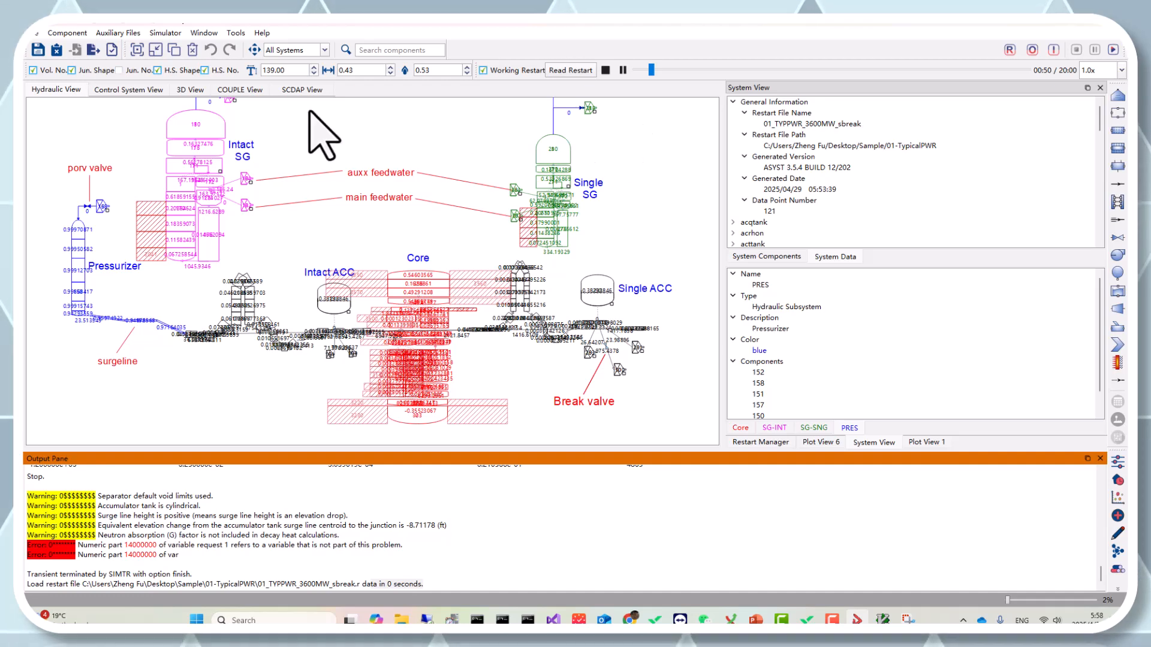
left_click(624, 70)
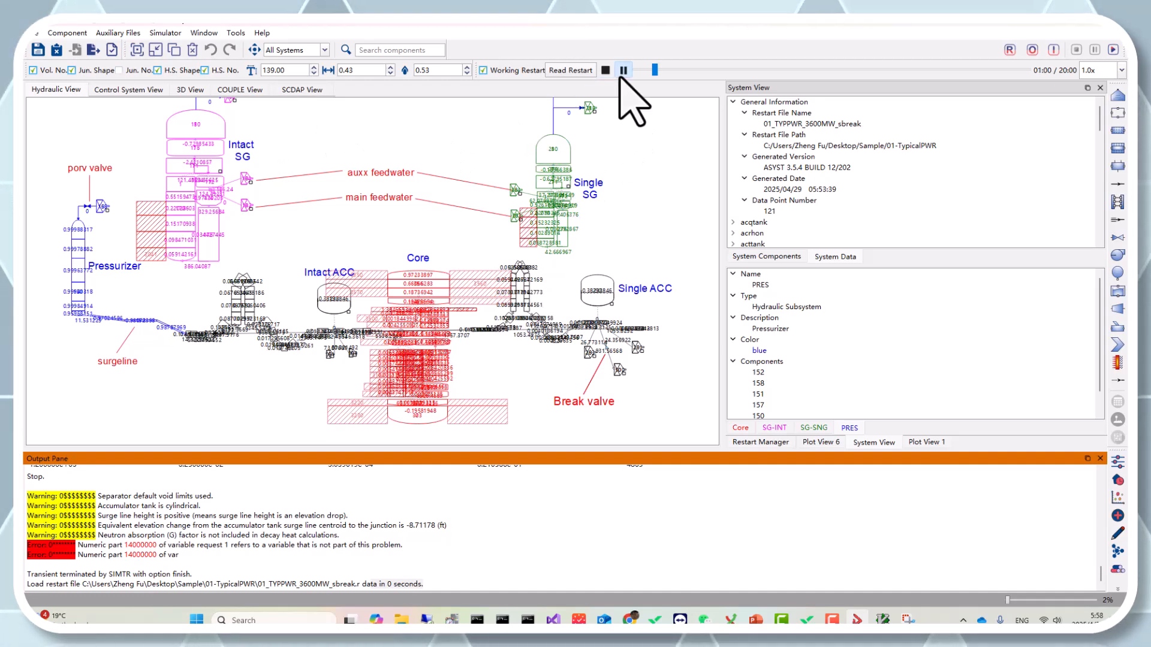
Step: Show a hydraulic view heat map of voidg and mflowj using the Auto-Compute Frequency range setting
left_click(166, 33)
left_click(198, 93)
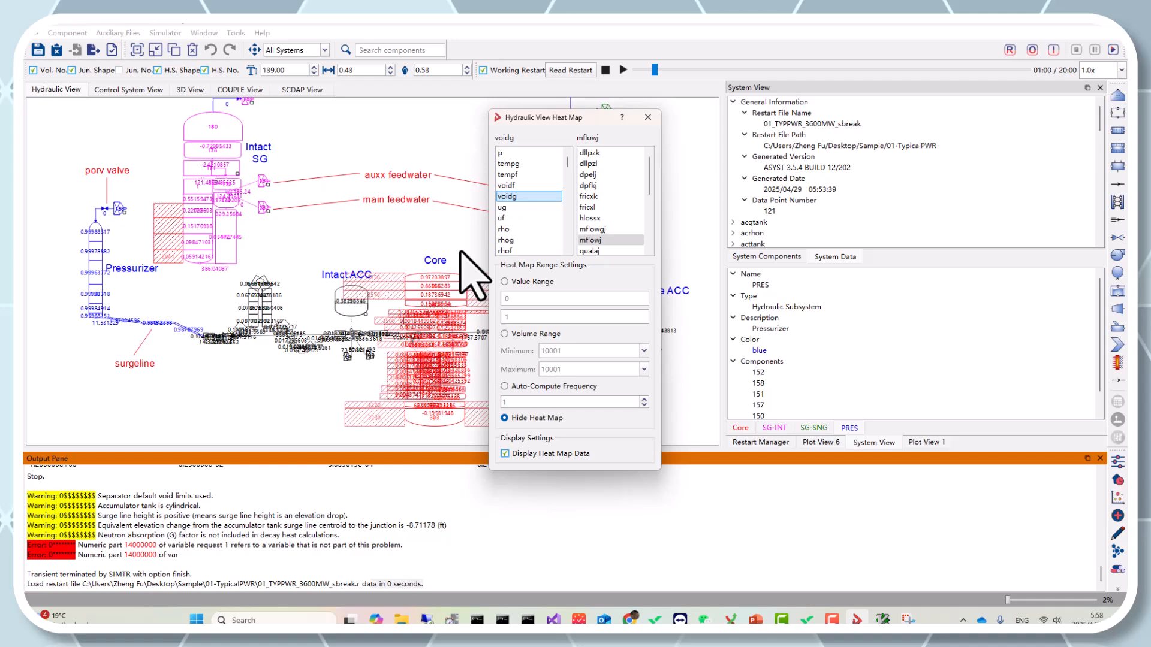
left_click(508, 196)
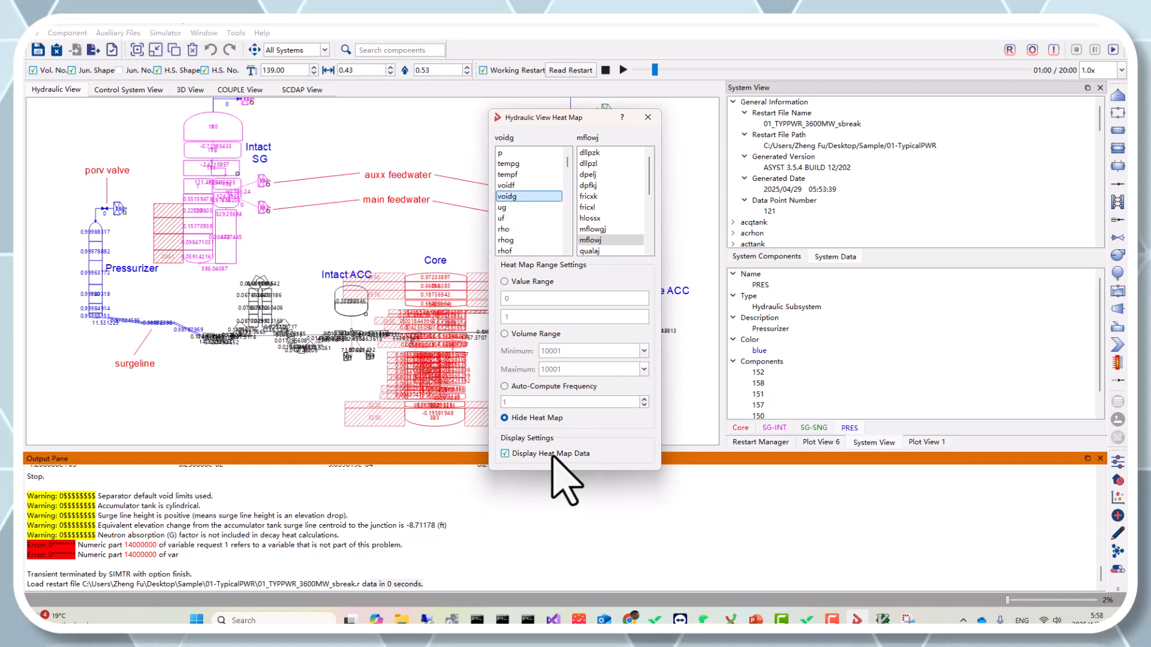
left_click(542, 386)
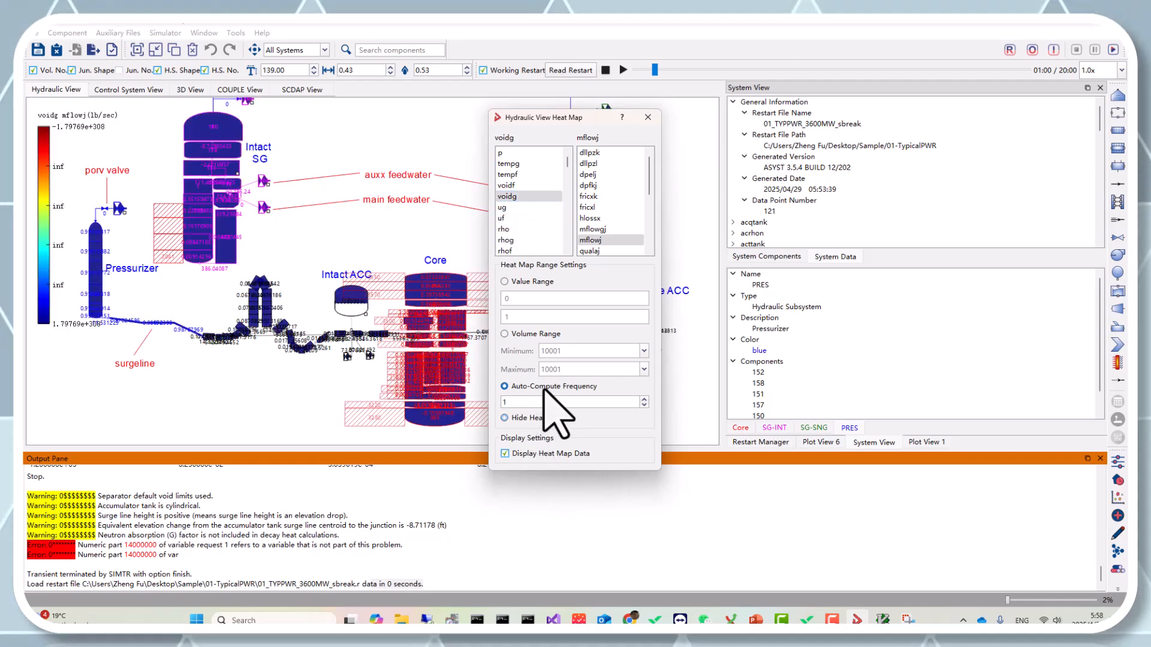
Step: Close the heat map settings dialog and raise the restart playback speed to 100.0x
left_click(648, 117)
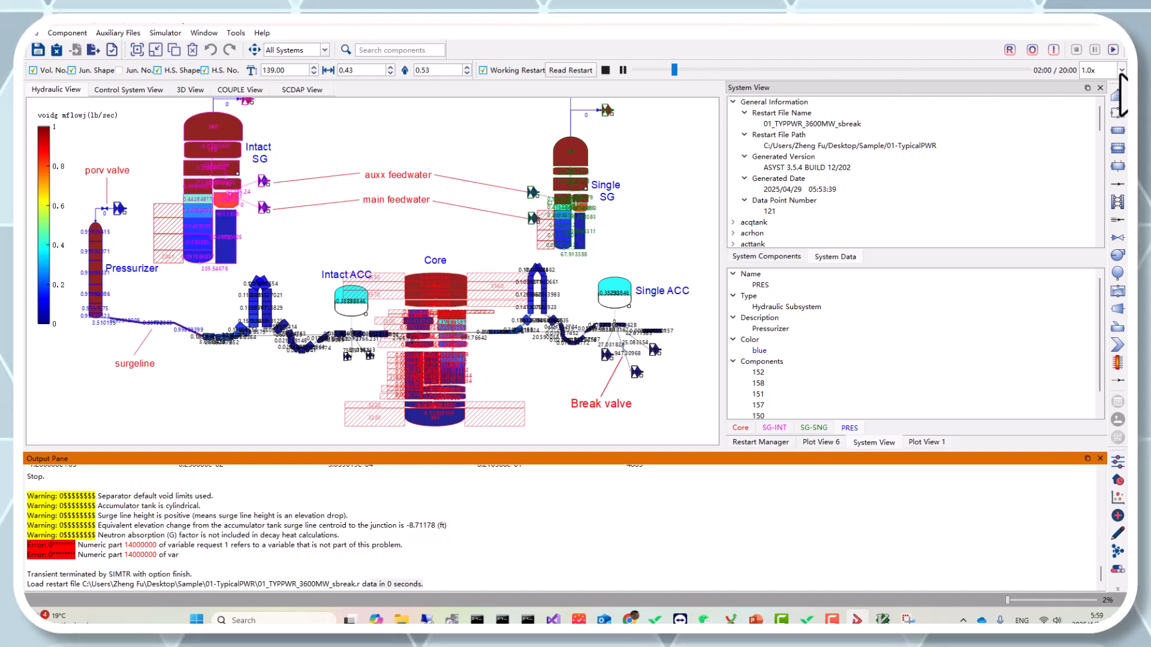
left_click(1122, 70)
left_click(1108, 151)
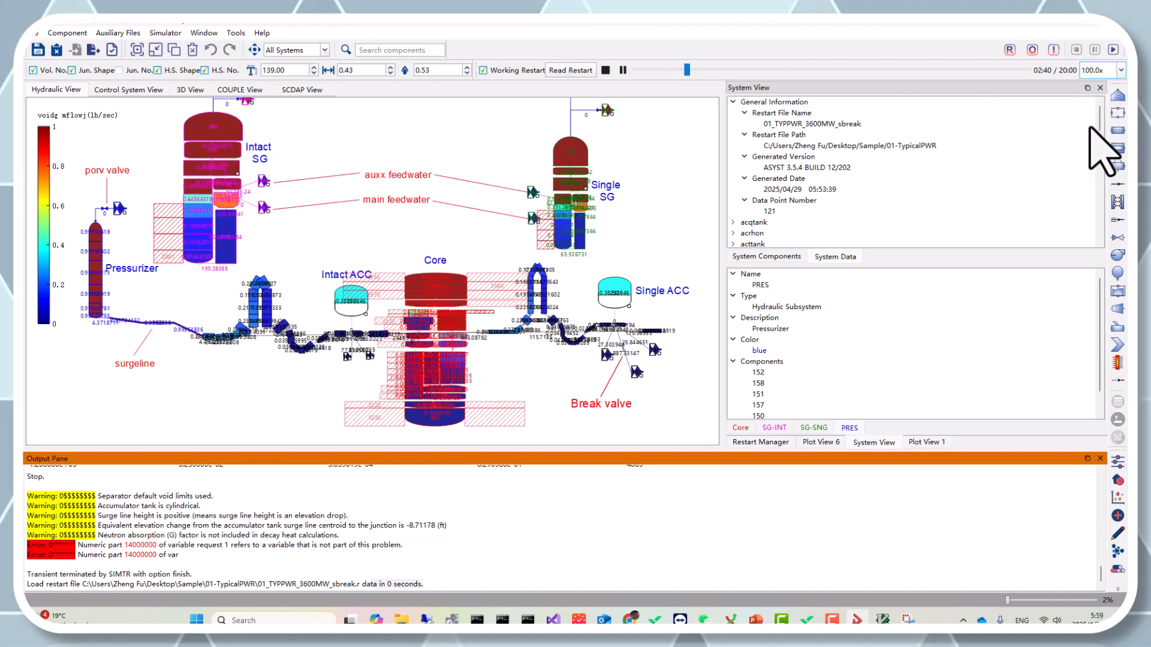
Step: Set the restart playback speed to 0.1x
left_click(1121, 70)
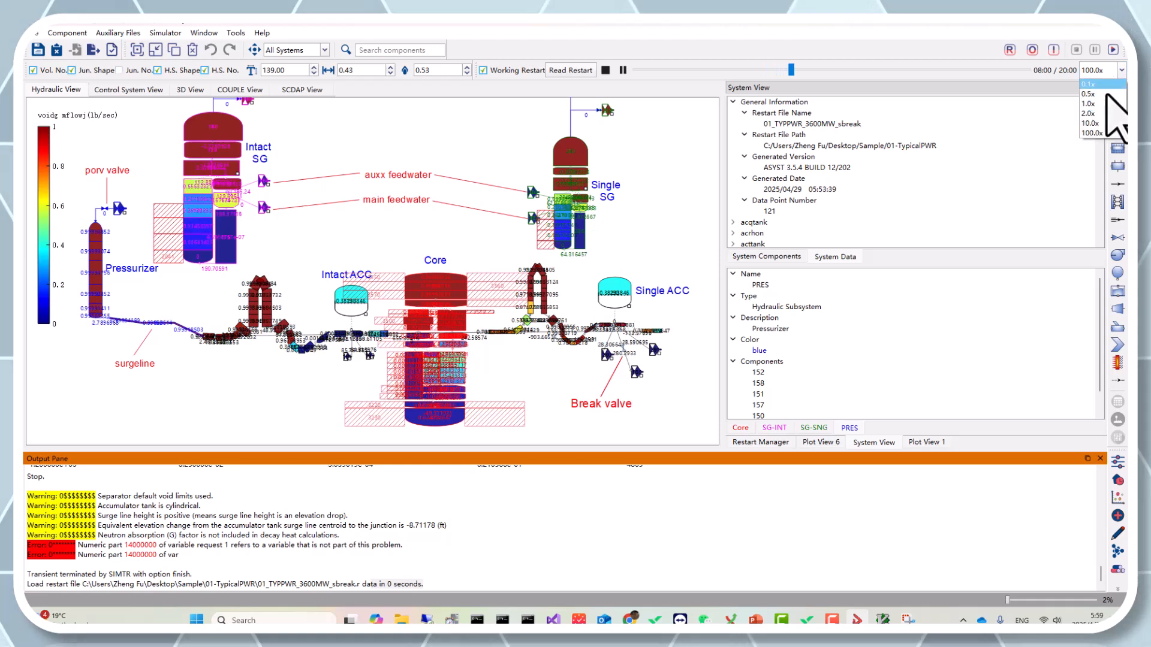
left_click(1097, 84)
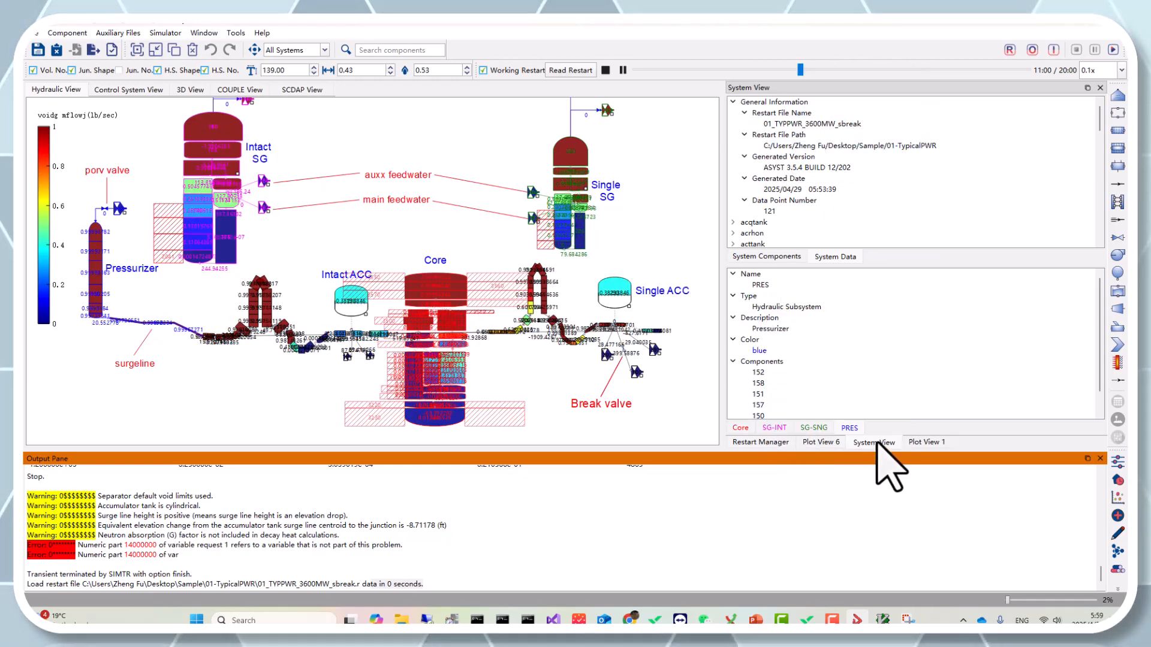
Step: Dock the Plot View 6 panel beside the hydraulic view on the left side and widen it
left_click(926, 443)
left_click(821, 442)
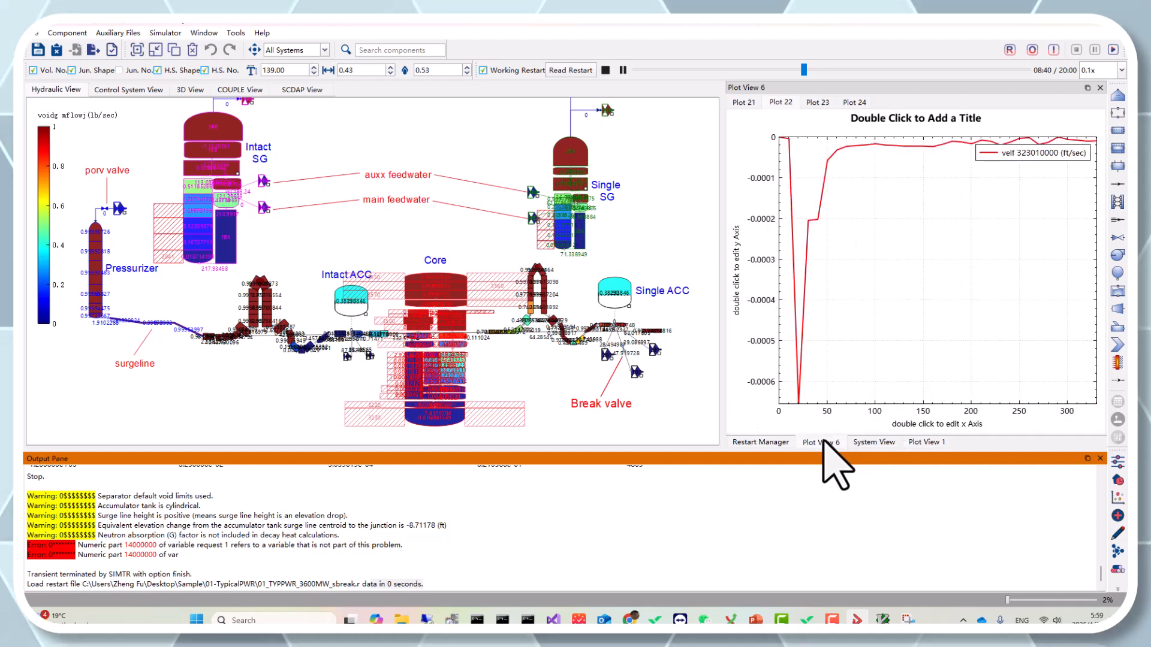
left_click_drag(838, 84, 40, 237)
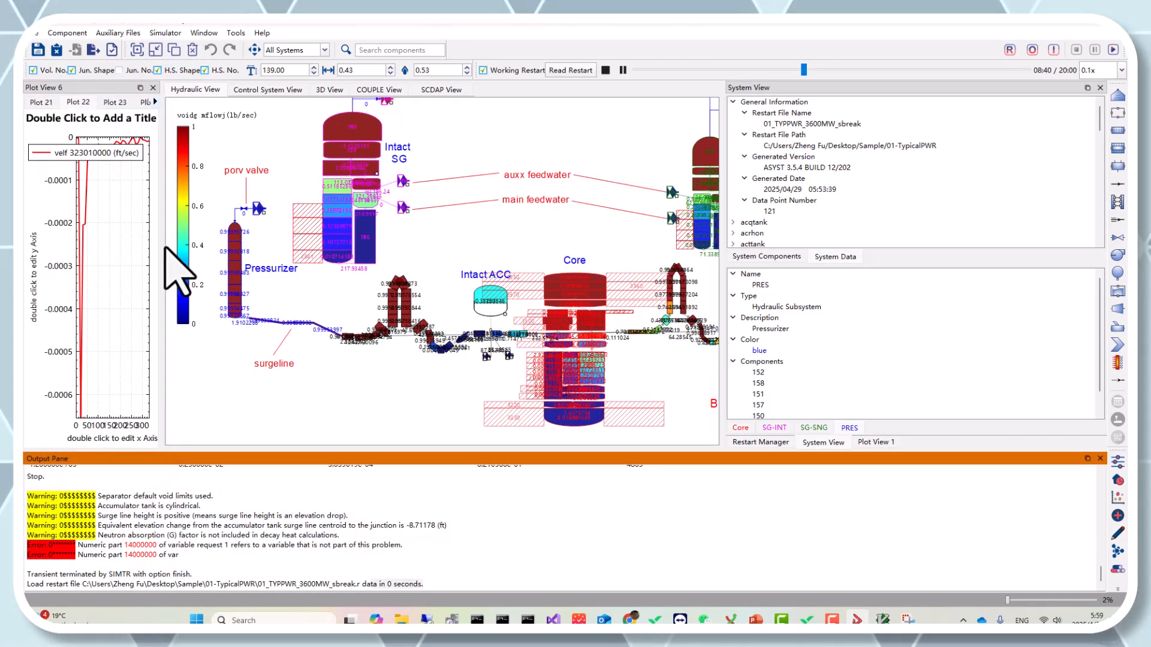
left_click_drag(161, 247, 360, 255)
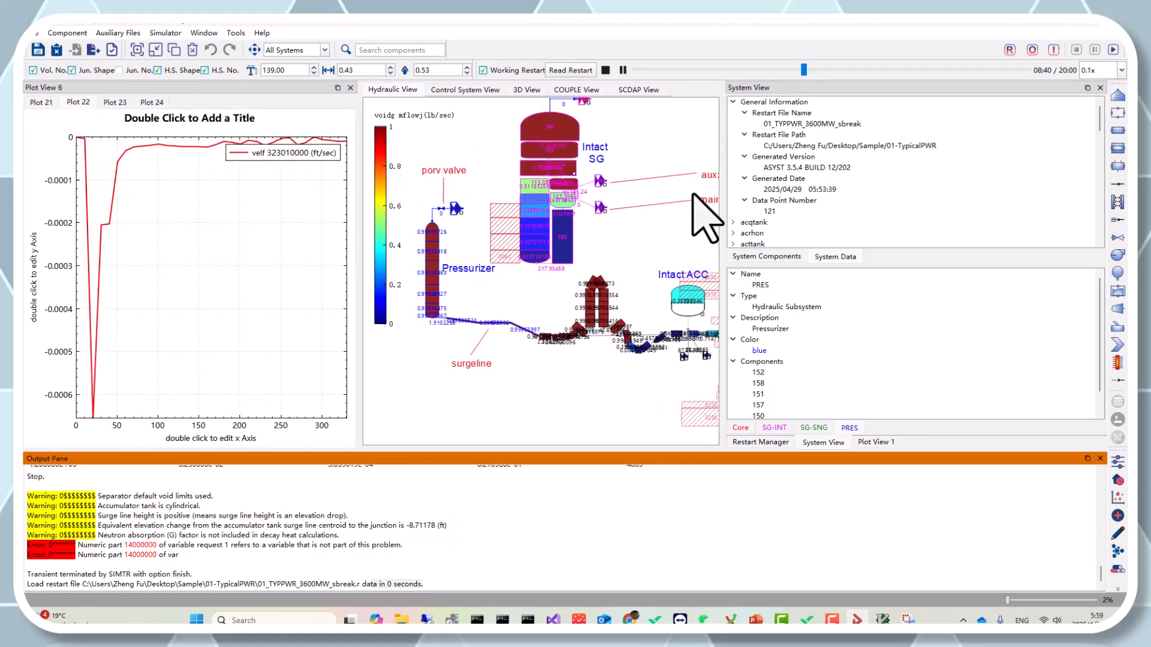
Step: Open the empty Plot 24 tab and expand the rho variable in the System View tree
left_click(767, 257)
left_click(833, 256)
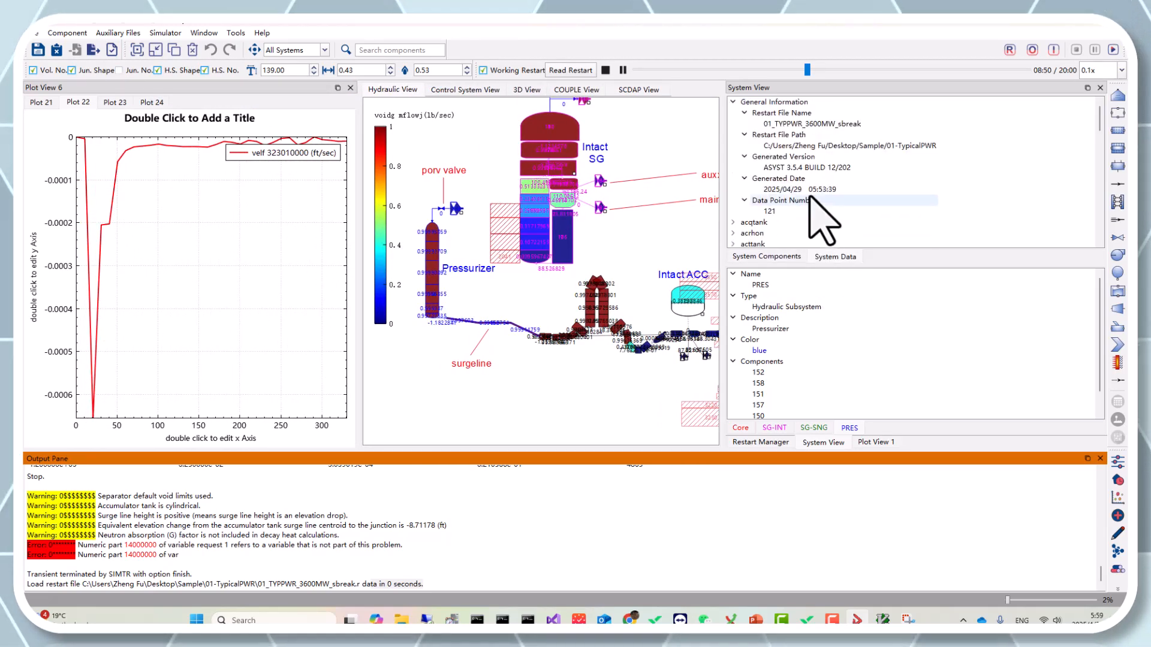
scroll(812, 191, "down", 4)
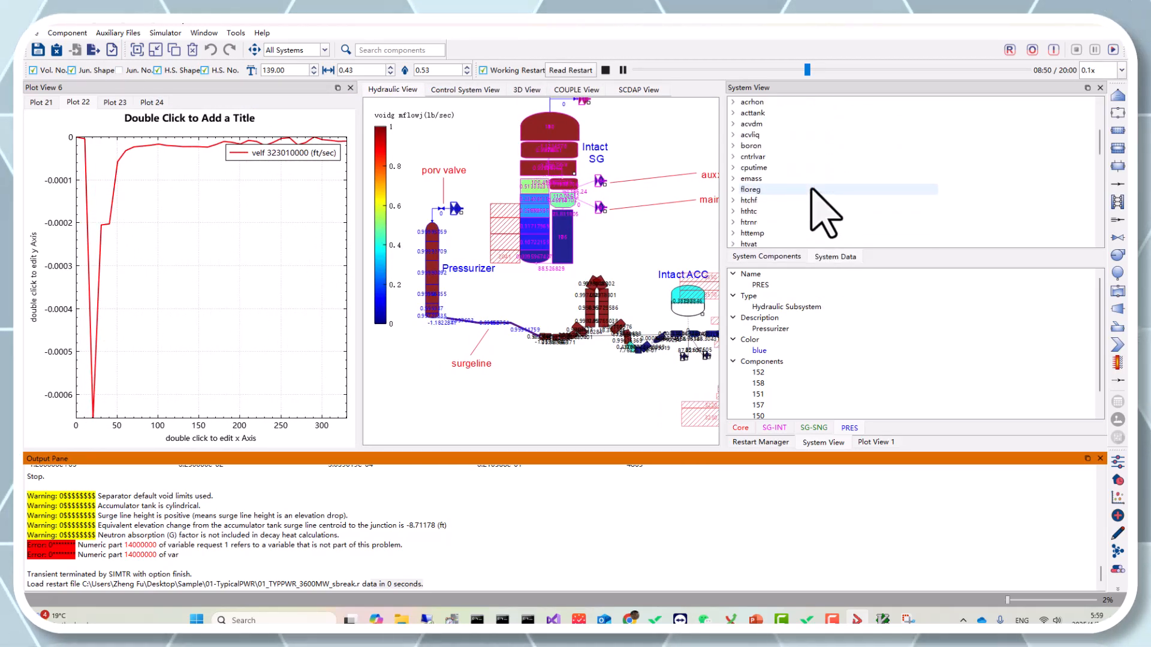
left_click(149, 102)
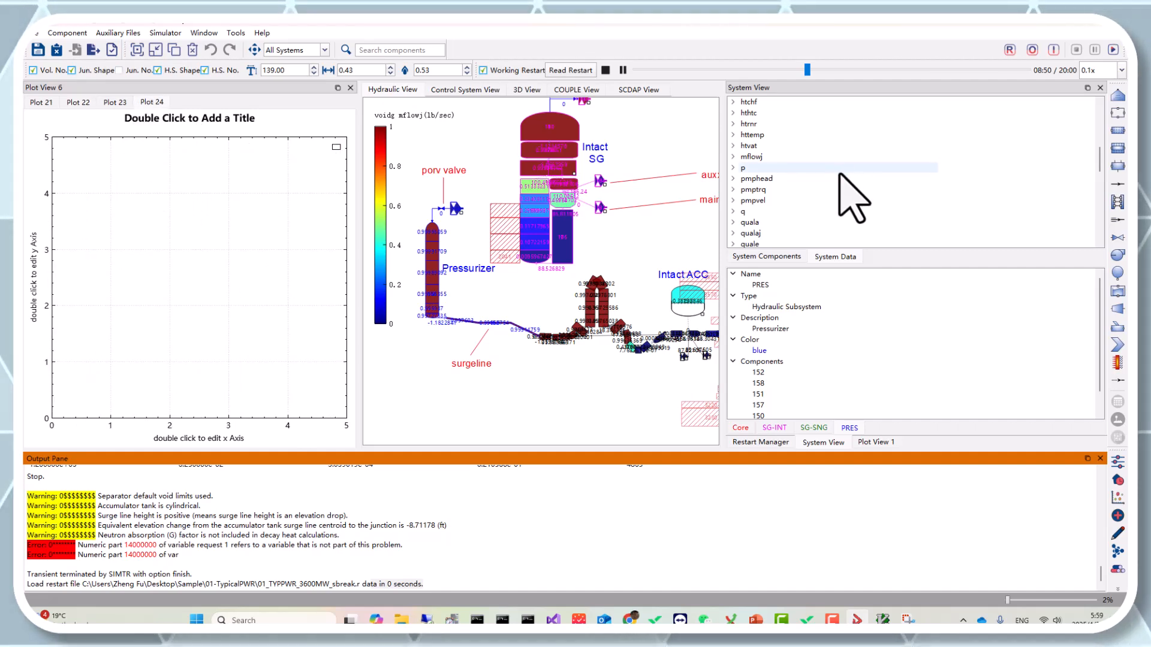
scroll(821, 179, "down", 1)
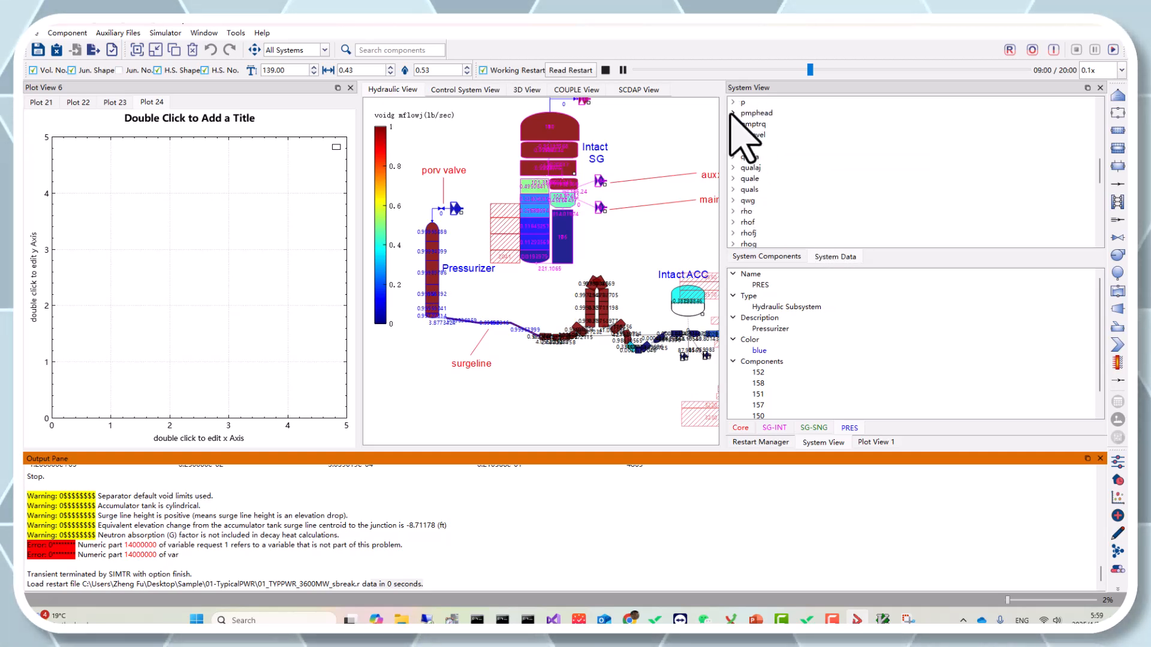
double_click(746, 213)
Step: Plot rho of volume 108060000 in Plot 24 by adding it from the System View tree
scroll(811, 207, "down", 2)
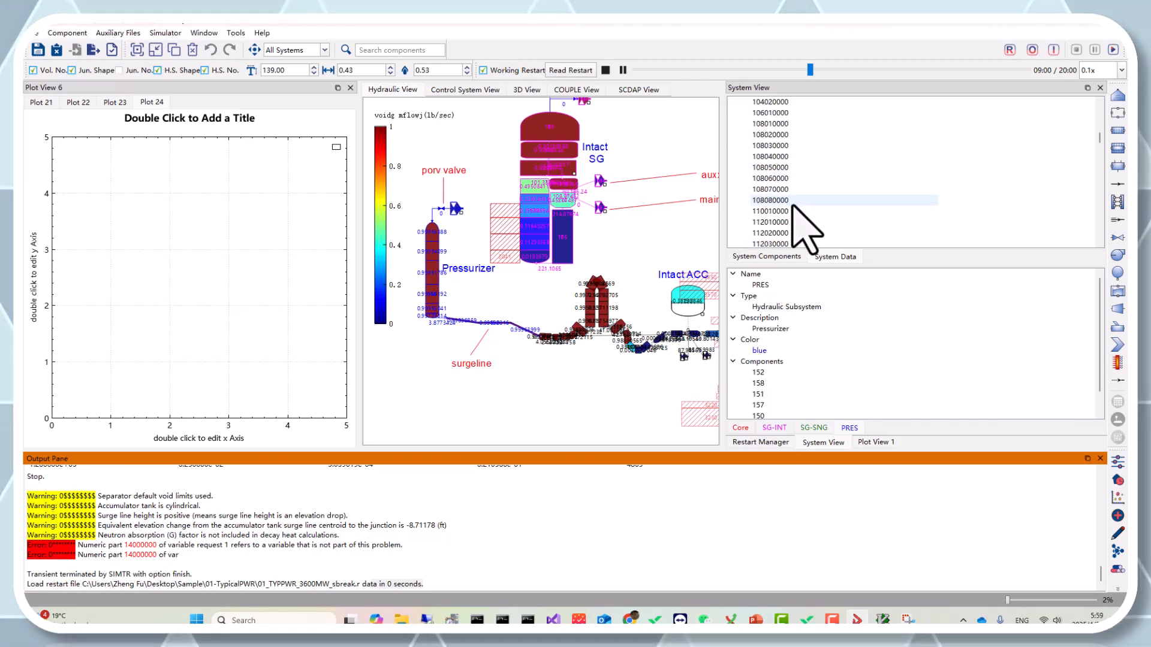
scroll(800, 207, "down", 3)
left_click(794, 167)
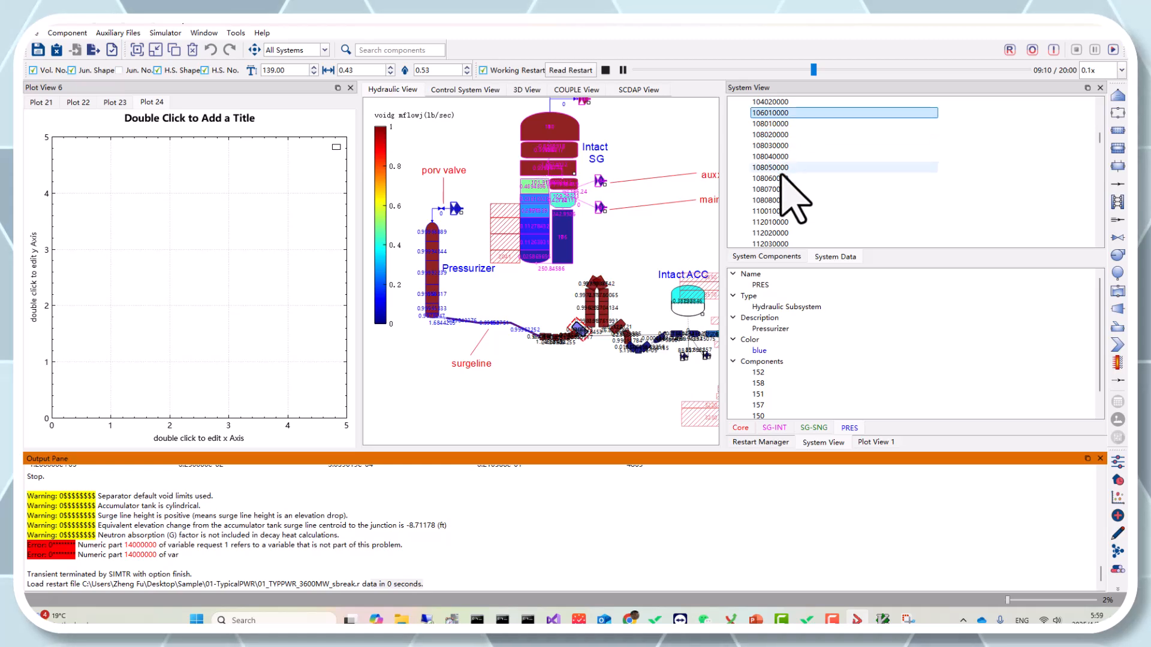
left_click(783, 158)
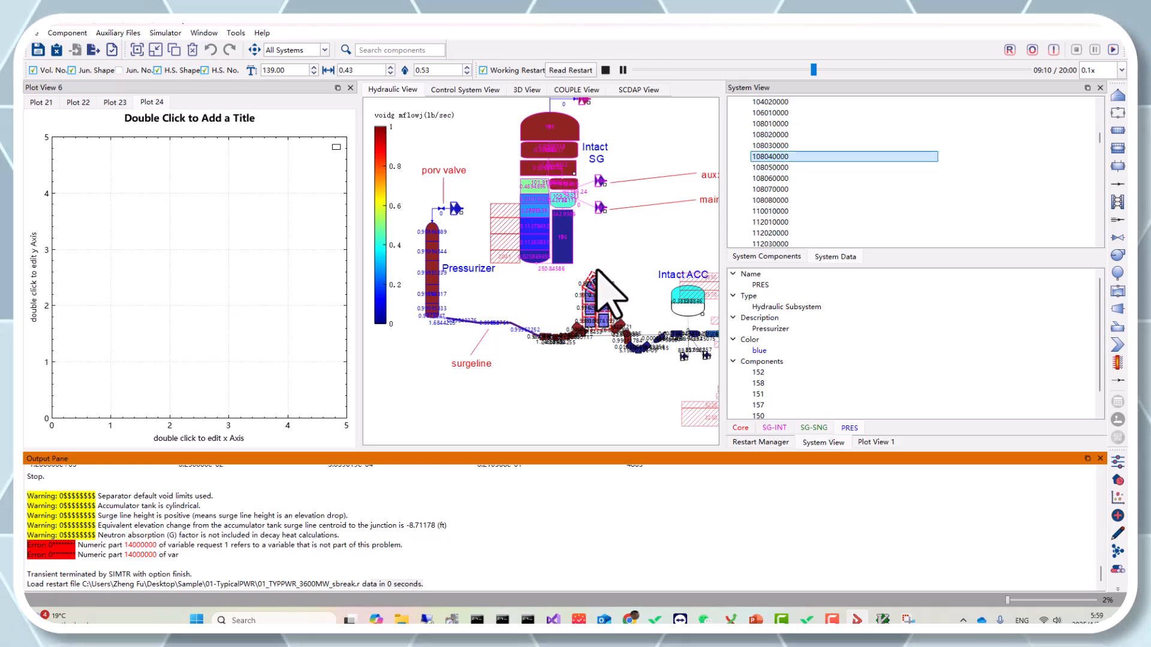
left_click_drag(571, 396, 483, 416)
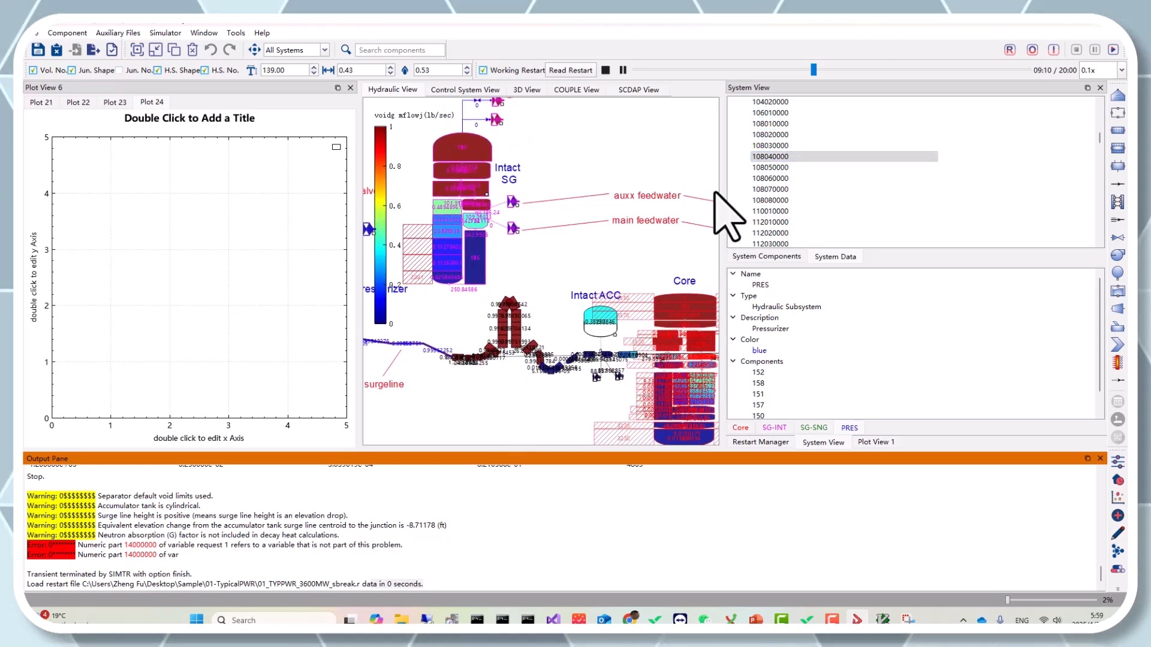
left_click(780, 178)
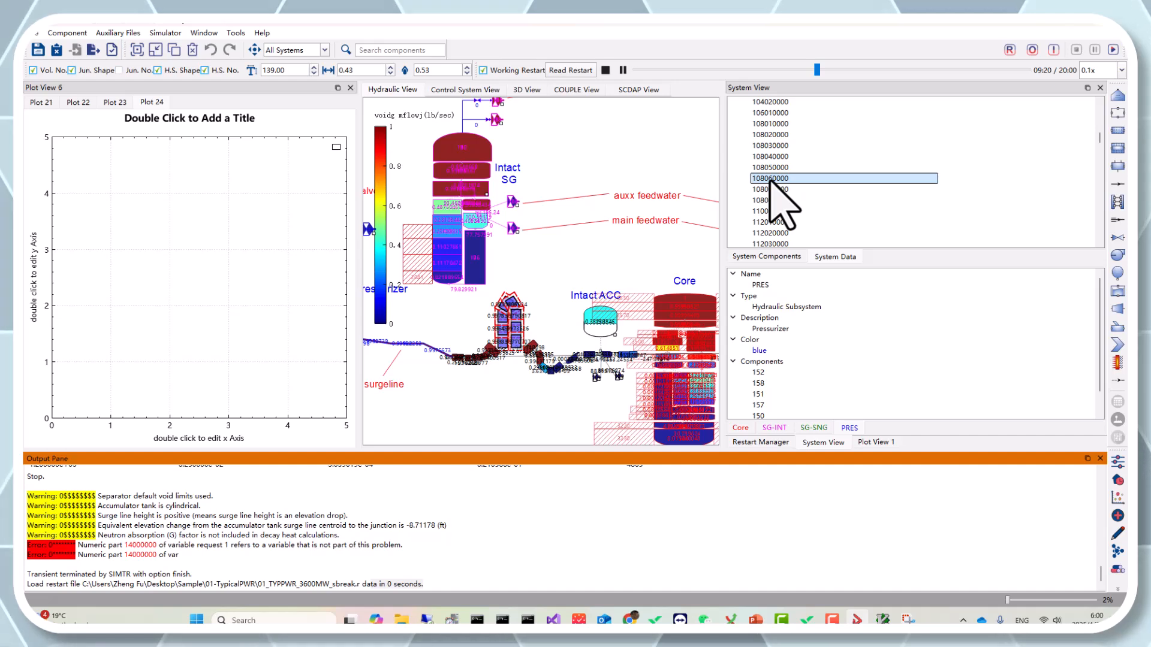
left_click_drag(771, 180, 229, 279)
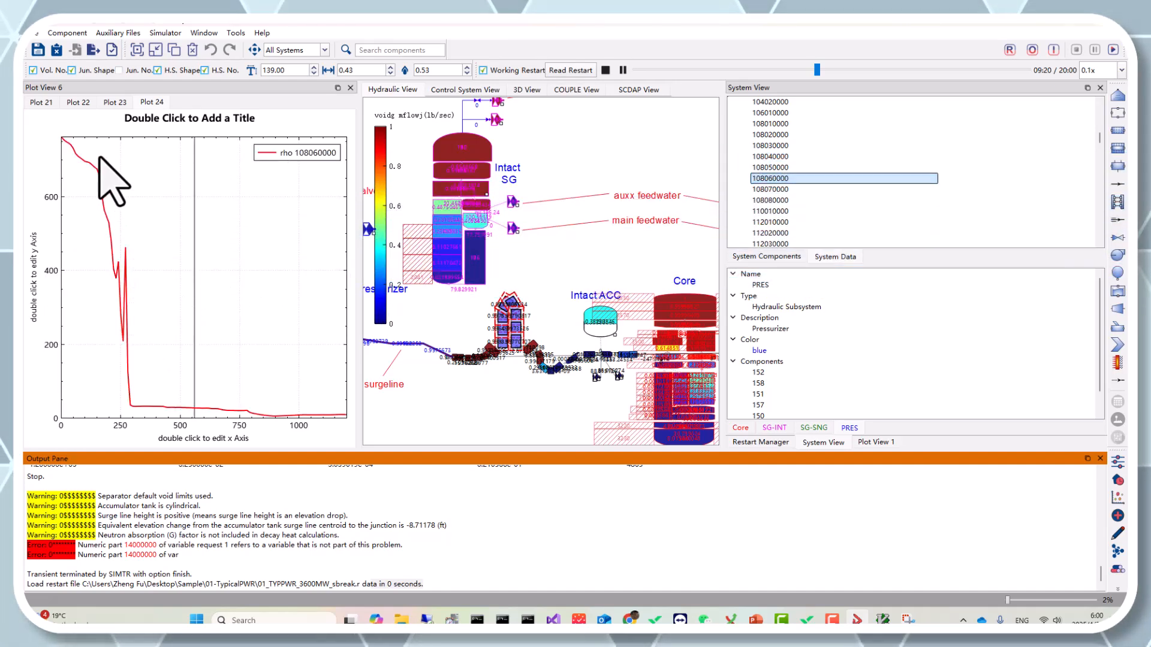
left_click_drag(244, 329, 239, 256)
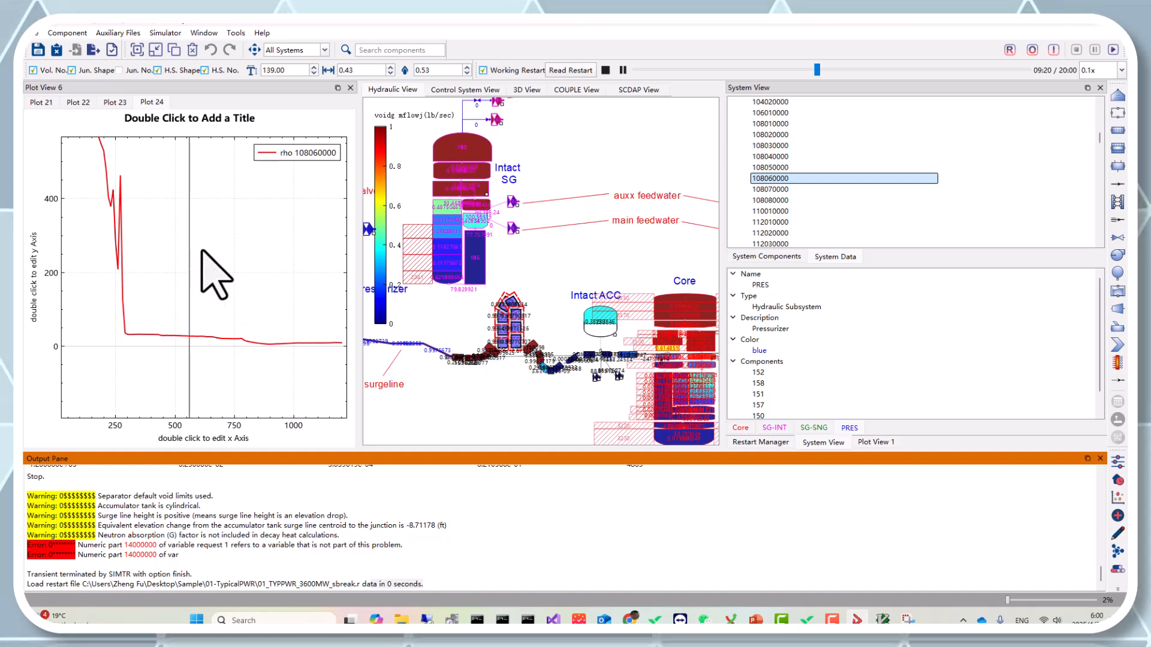